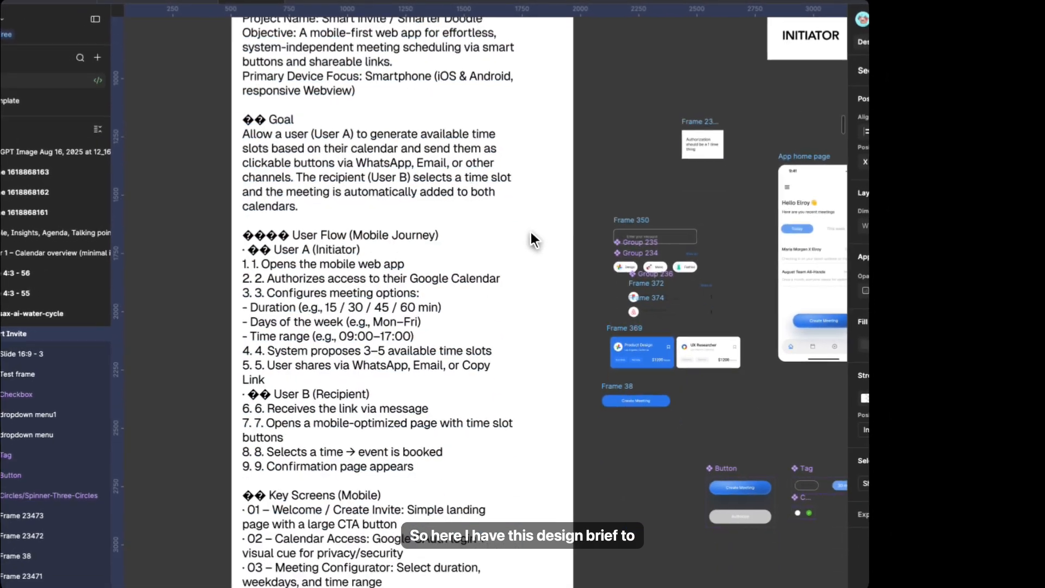
# - Examine the Smart Invite design brief and the initiator app screens, from the home page through authorization, meeting options and suggestions to sharing
pyautogui.scroll(-10, 531, 232)
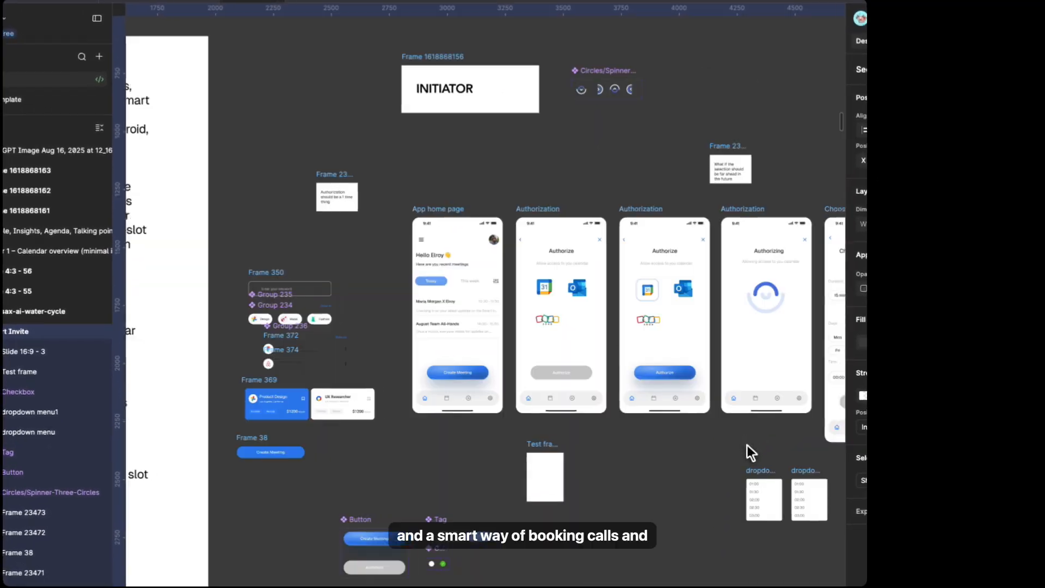
pyautogui.hscroll(3, 747, 445)
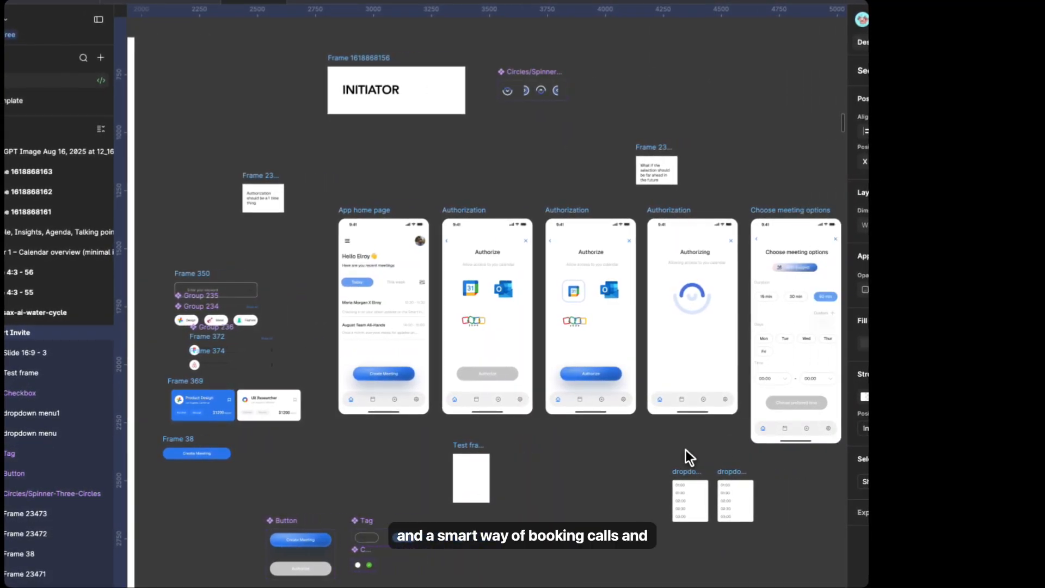
pyautogui.hscroll(5, 698, 448)
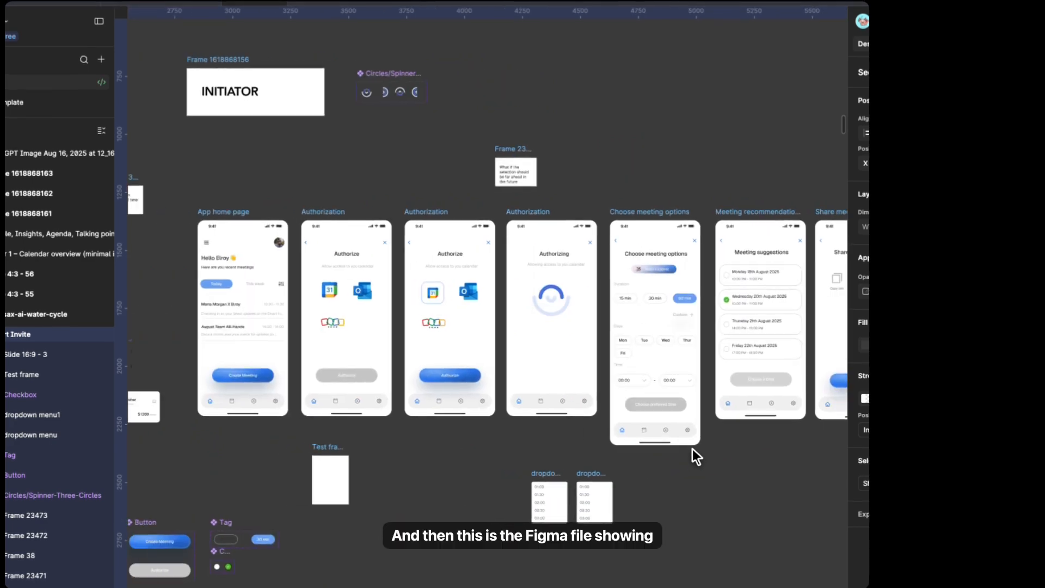
pyautogui.hscroll(-2, 692, 449)
pyautogui.scroll(2, 356, 254)
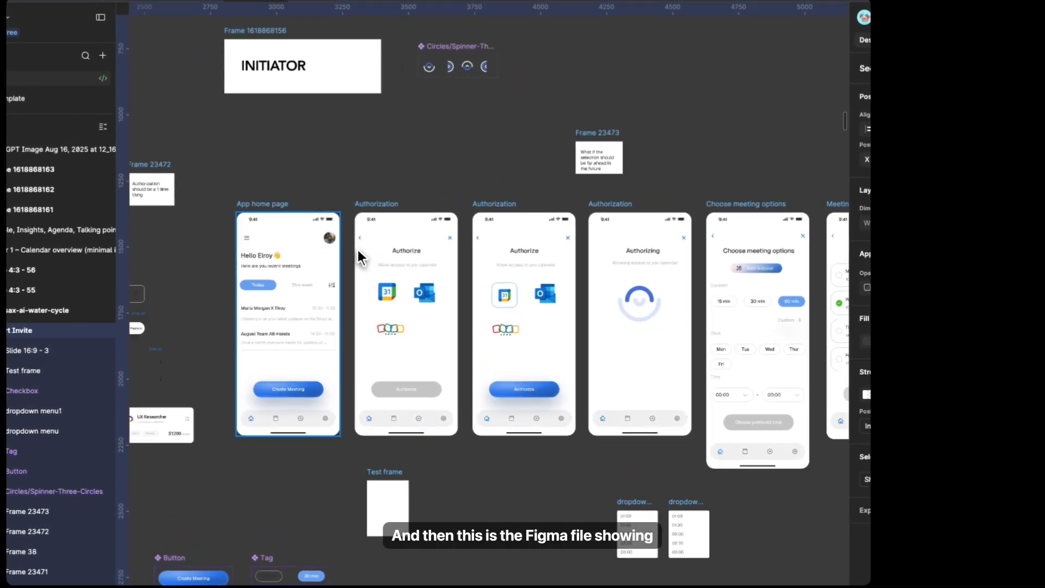
pyautogui.scroll(2, 422, 275)
pyautogui.hscroll(1, 501, 400)
pyautogui.hscroll(10, 502, 404)
pyautogui.scroll(-1, 509, 408)
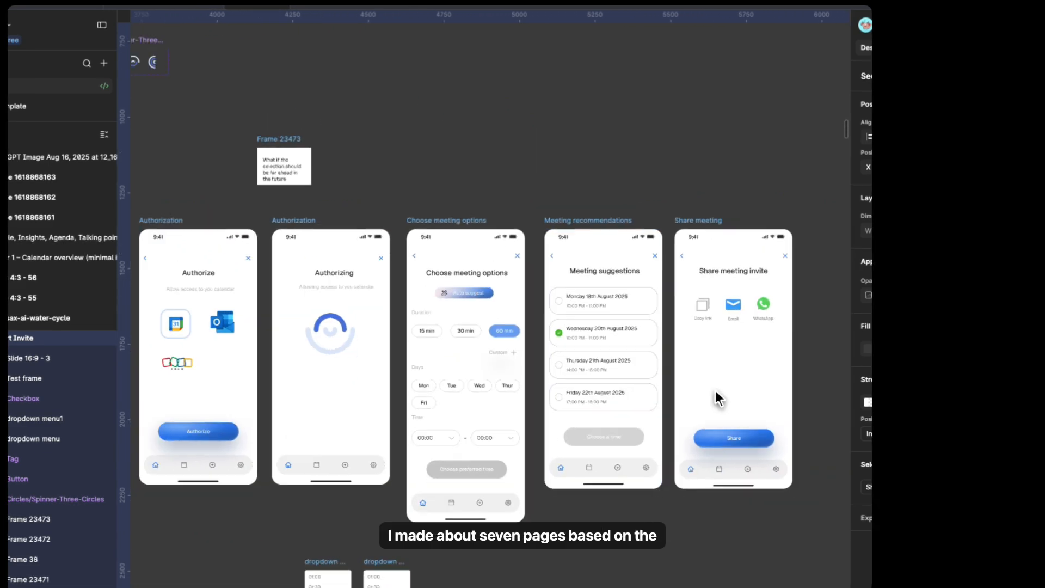
pyautogui.scroll(3, 641, 380)
pyautogui.hscroll(-5, 639, 381)
pyautogui.scroll(-4, 675, 367)
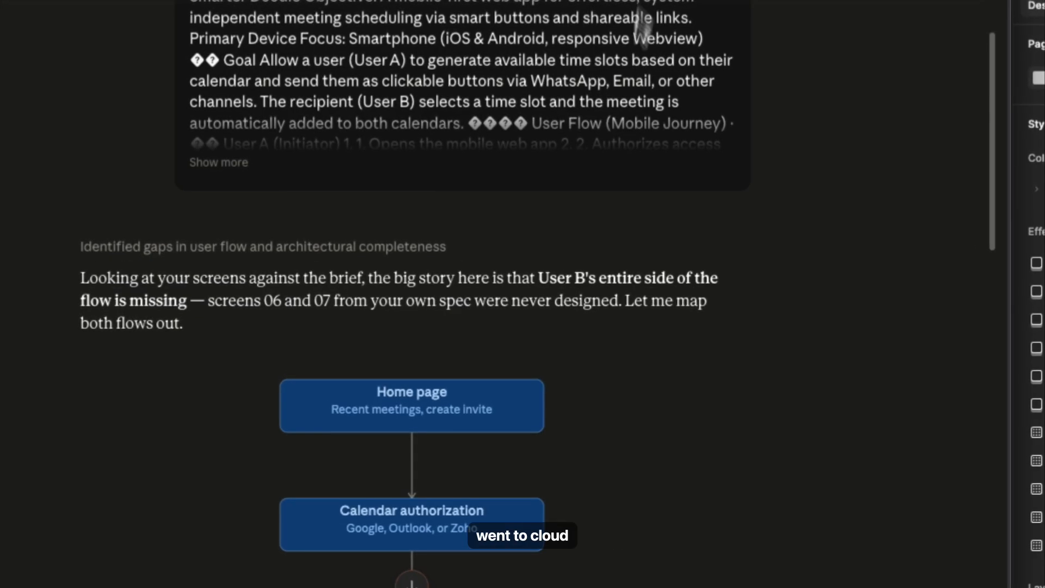
# - Switch to the Claude chat and expand the full prompt to read the closing request for a user flow with missing parts
pyautogui.scroll(4, 567, 366)
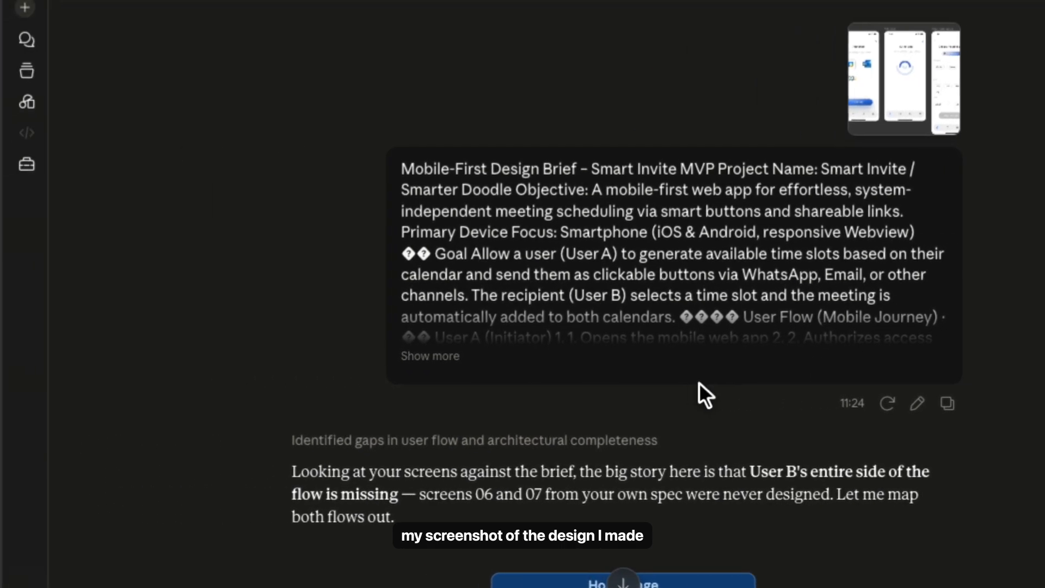
pyautogui.scroll(-1, 670, 359)
pyautogui.click(428, 321)
pyautogui.scroll(-10, 544, 327)
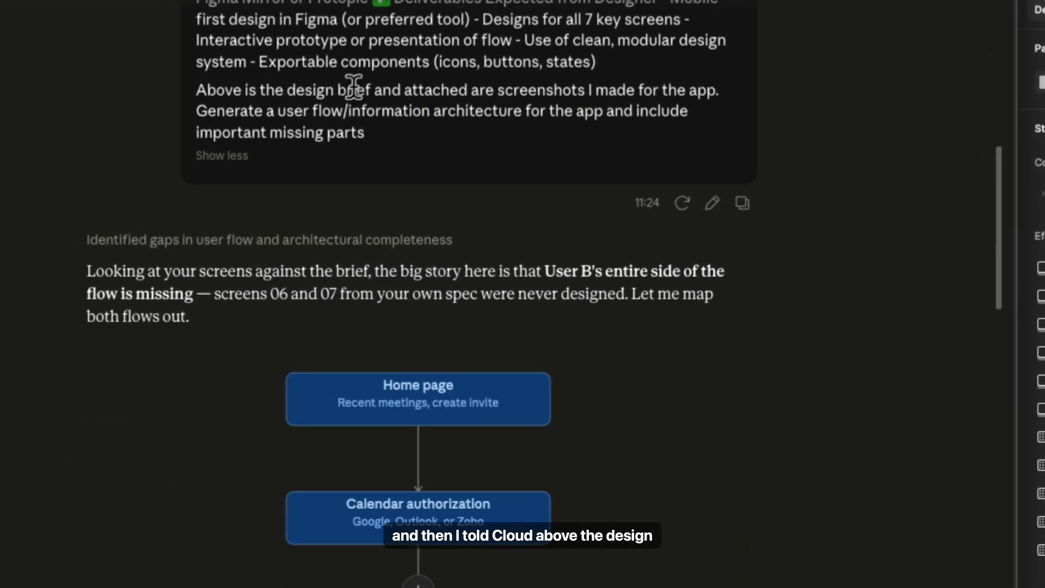
pyautogui.moveTo(188, 59); pyautogui.dragTo(824, 94)
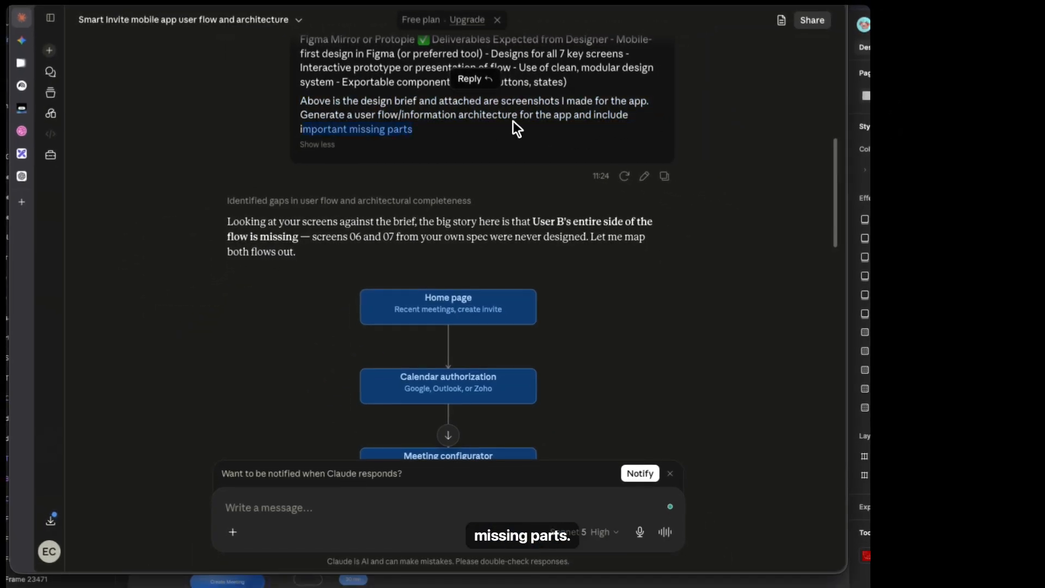
# - Examine the generated flow diagrams for the sender (User A) and the recipient (User B)
pyautogui.scroll(-3, 484, 267)
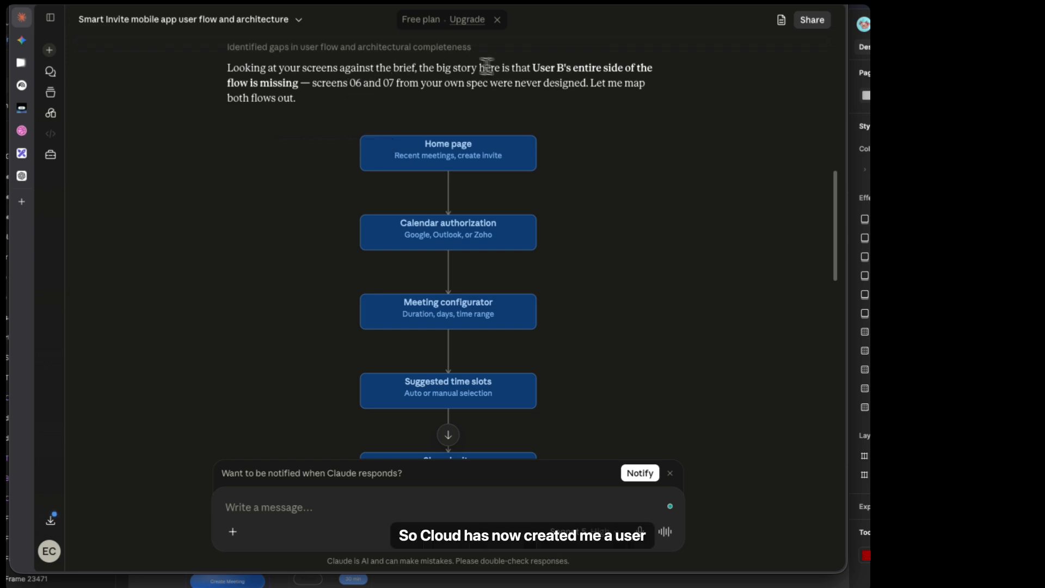
pyautogui.scroll(-3, 611, 203)
pyautogui.scroll(3, 604, 259)
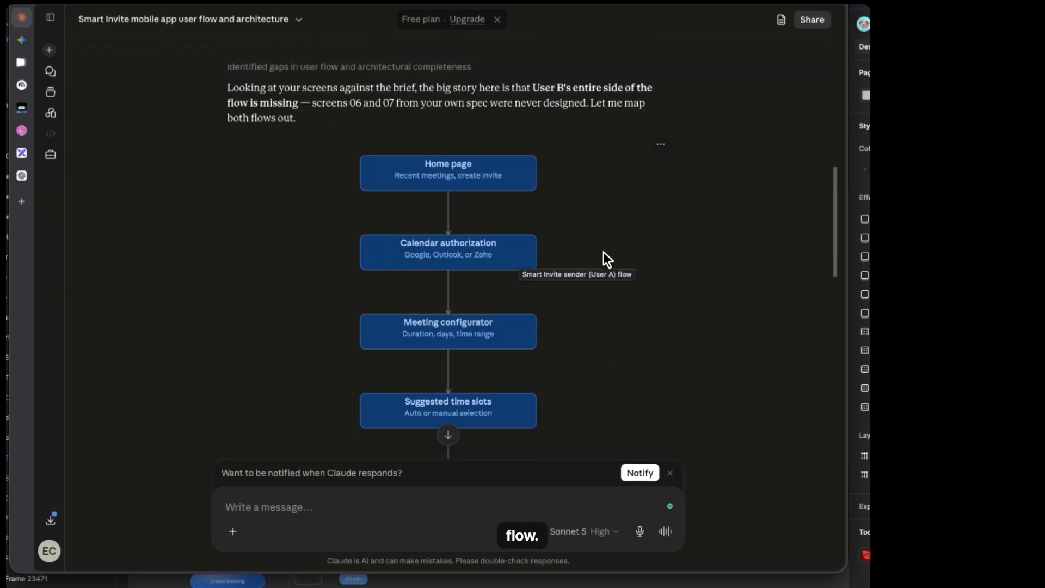
pyautogui.scroll(-7, 617, 215)
pyautogui.scroll(-1, 610, 232)
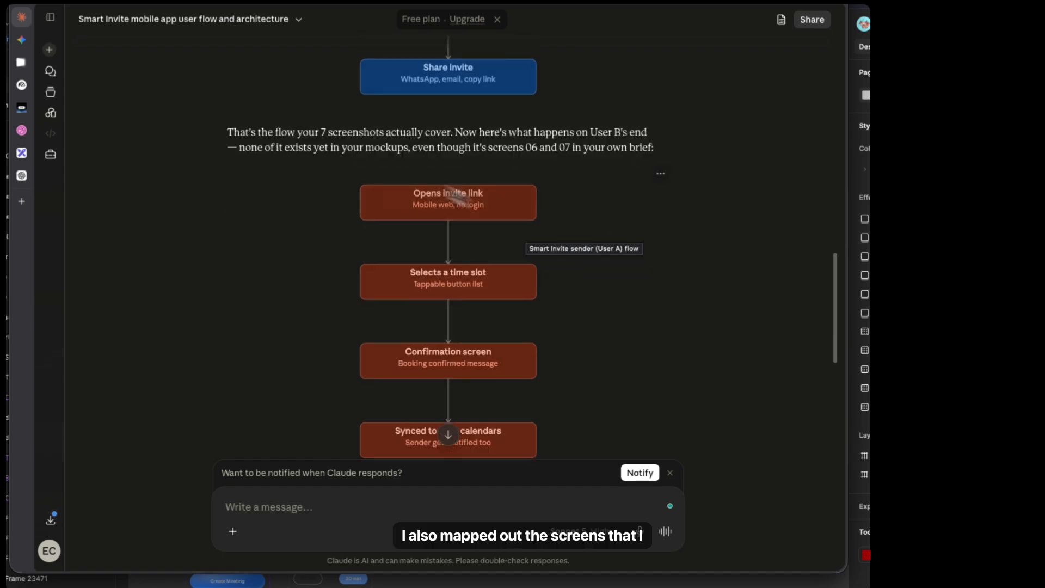
pyautogui.scroll(-4, 569, 212)
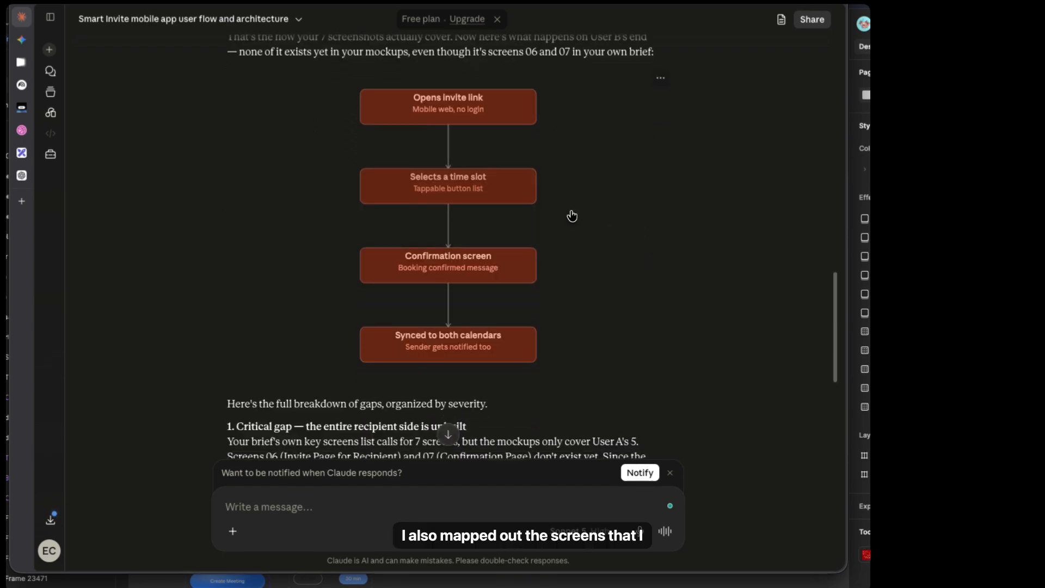
pyautogui.scroll(-4, 572, 216)
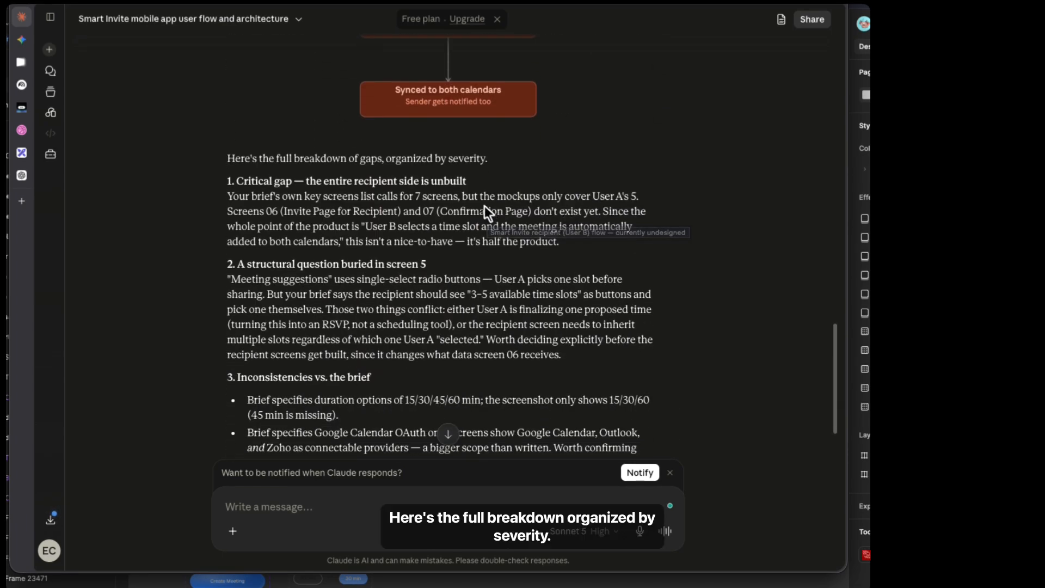
# - Read the gap breakdown by severity, covering brief inconsistencies, missing states and edge cases, and post-booking management
pyautogui.scroll(-2, 537, 202)
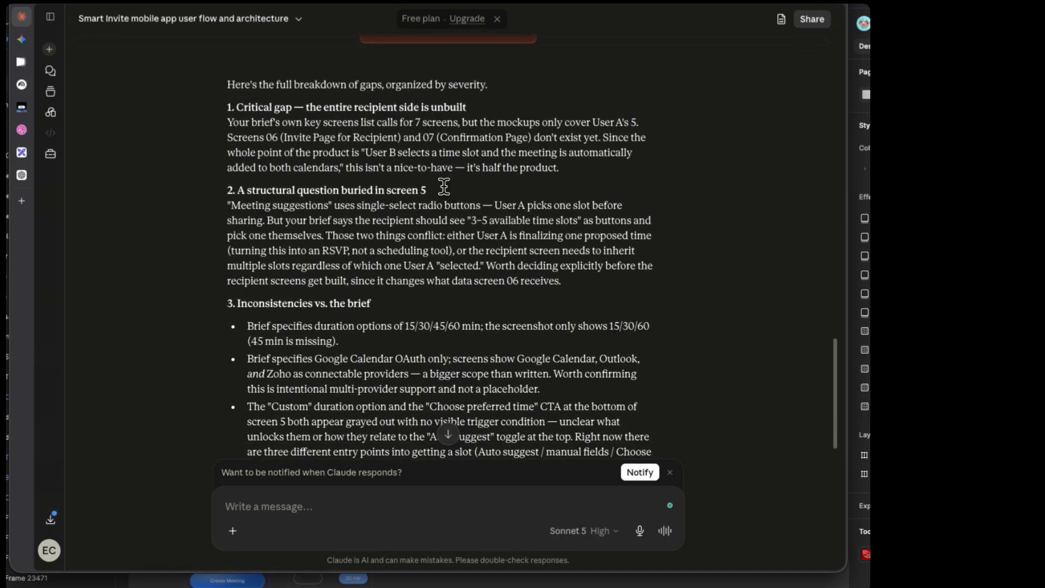
pyautogui.scroll(-3, 443, 186)
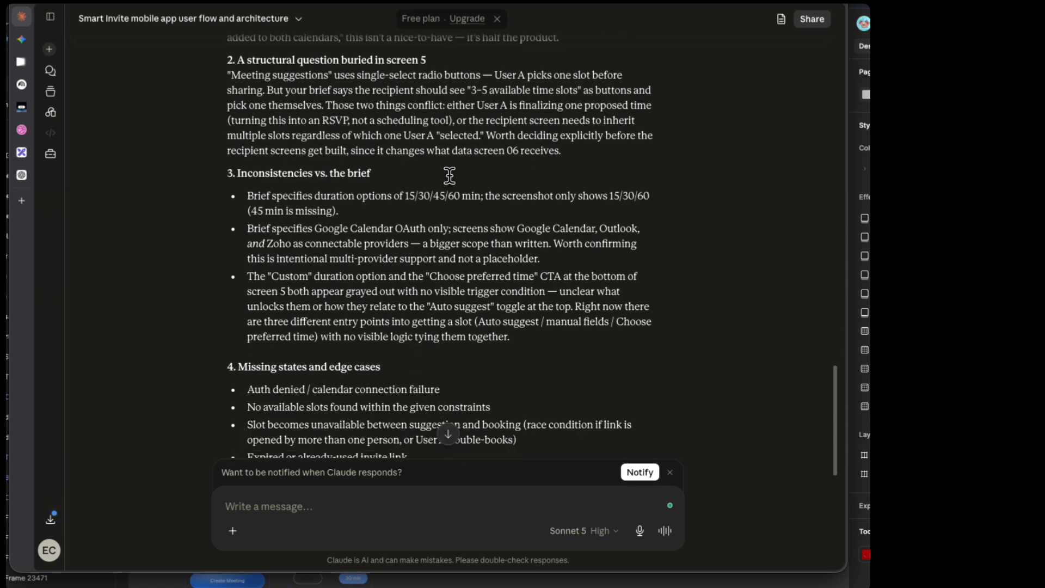
pyautogui.scroll(-5, 449, 176)
pyautogui.scroll(-5, 450, 174)
pyautogui.scroll(5, 452, 183)
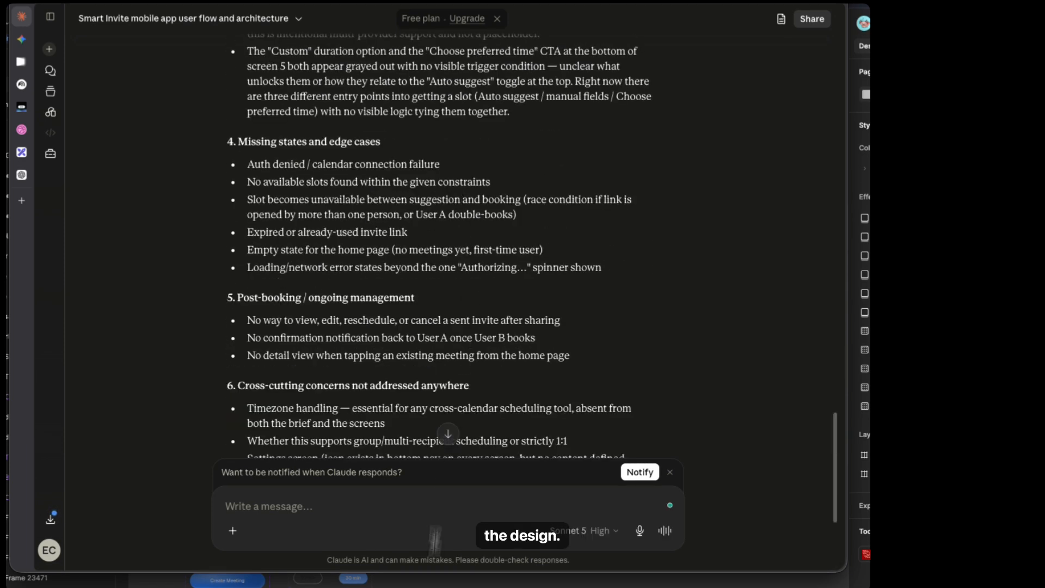
pyautogui.scroll(3, 372, 212)
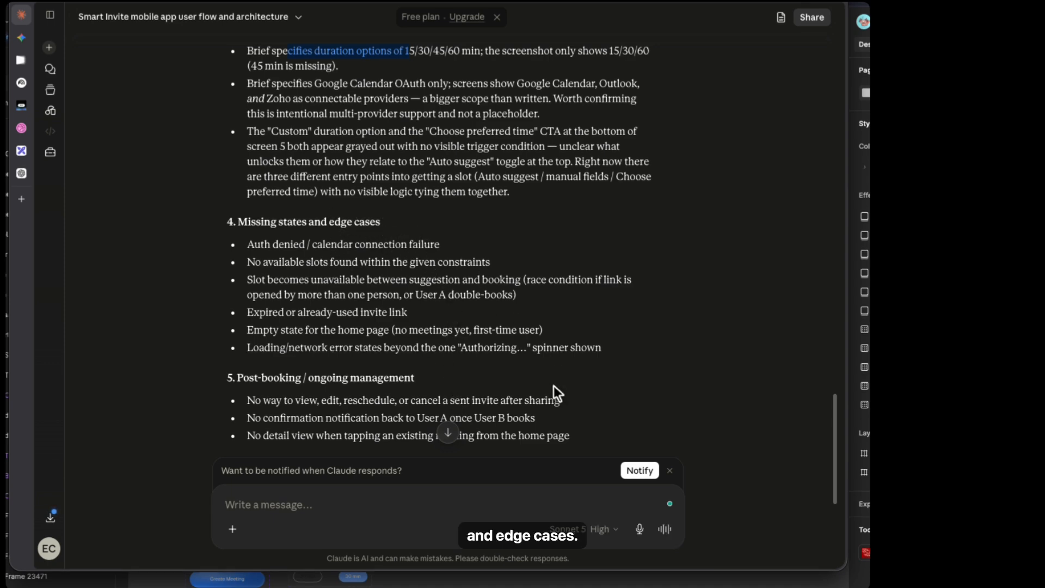
pyautogui.scroll(-4, 555, 397)
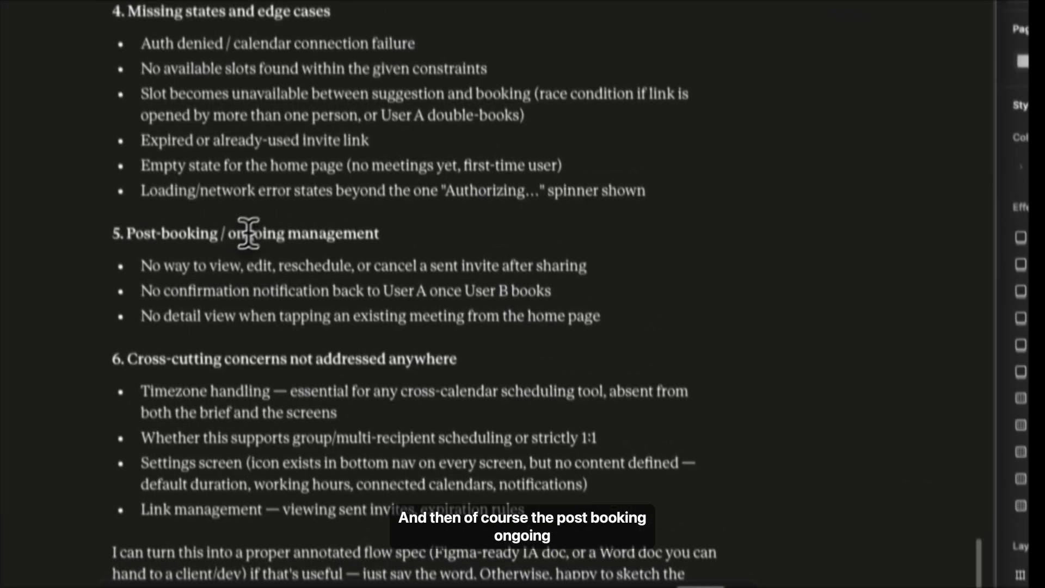
pyautogui.moveTo(237, 213); pyautogui.dragTo(560, 270)
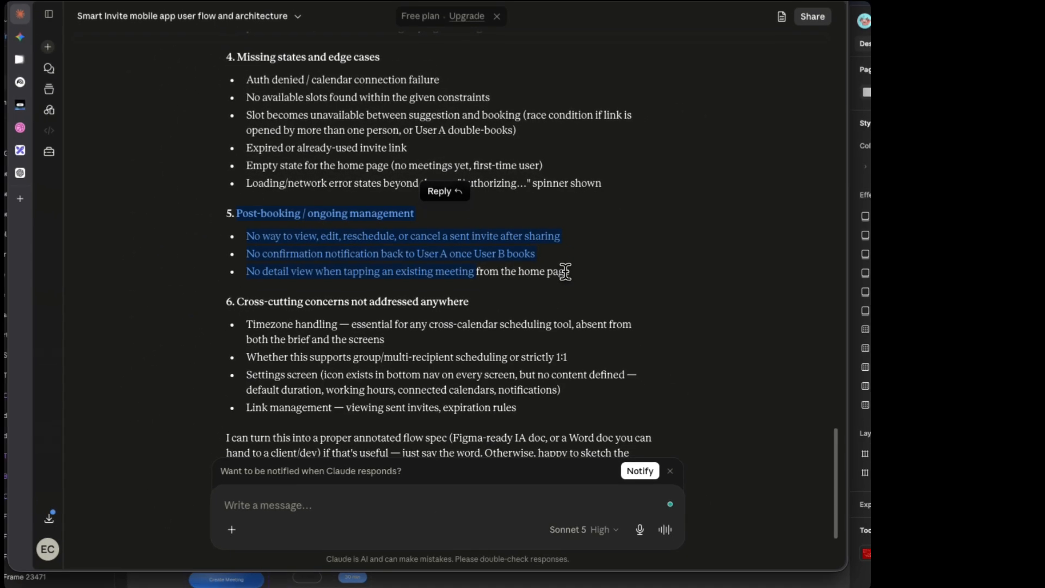
# - Reply "Yes please do this" to Claude's offer of a proper annotated flow spec
pyautogui.scroll(-2, 562, 273)
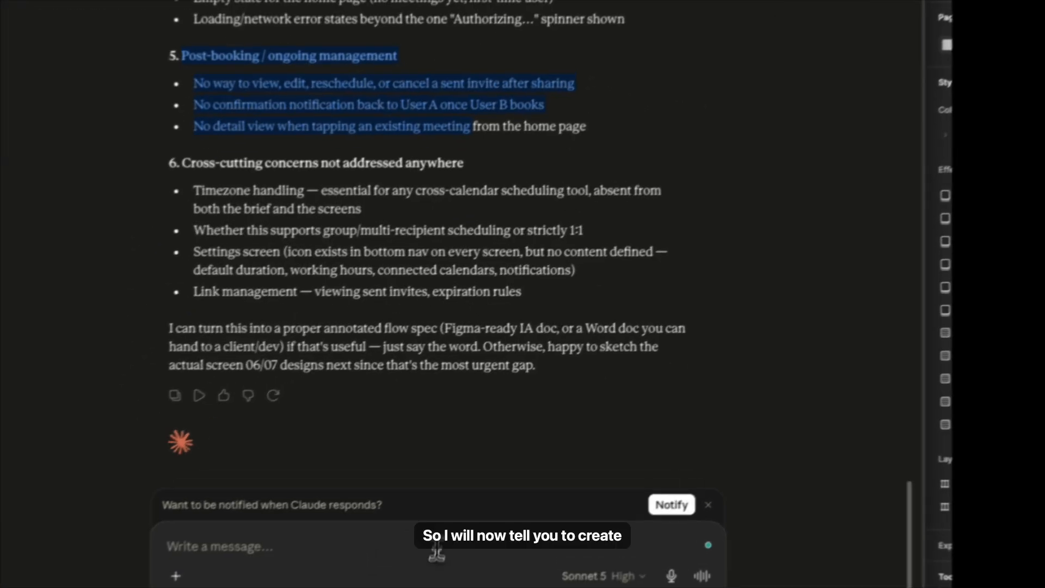
pyautogui.click(456, 499)
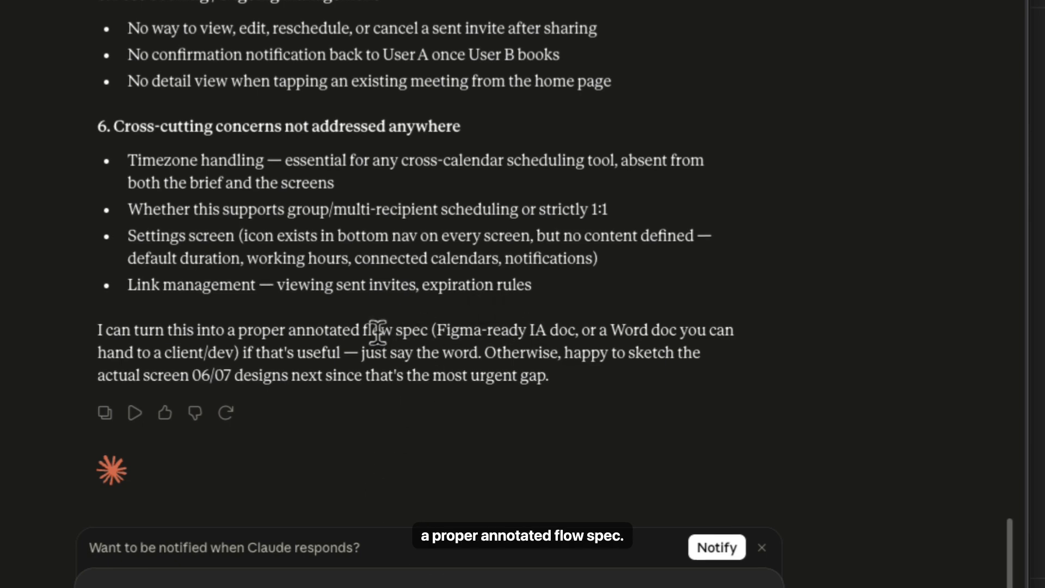
pyautogui.moveTo(238, 331)
pyautogui.mouseDown()
pyautogui.moveTo(479, 353)
pyautogui.moveTo(428, 330)
pyautogui.mouseUp()
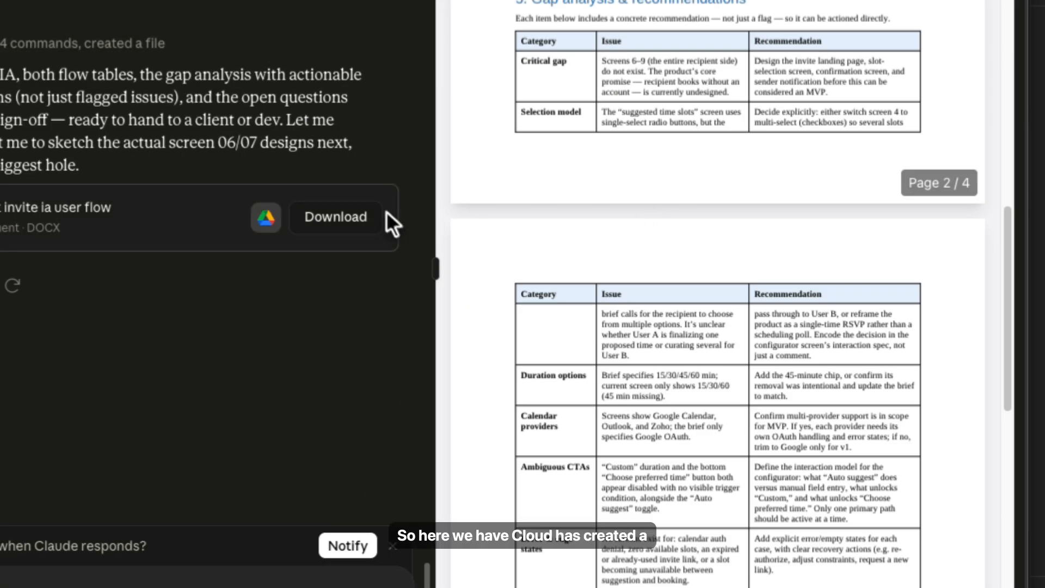
# - Review the Smart invite ia user flow document, from its information architecture and flow tables through gap analysis to recommended next steps
pyautogui.scroll(5, 392, 221)
pyautogui.scroll(15, 775, 197)
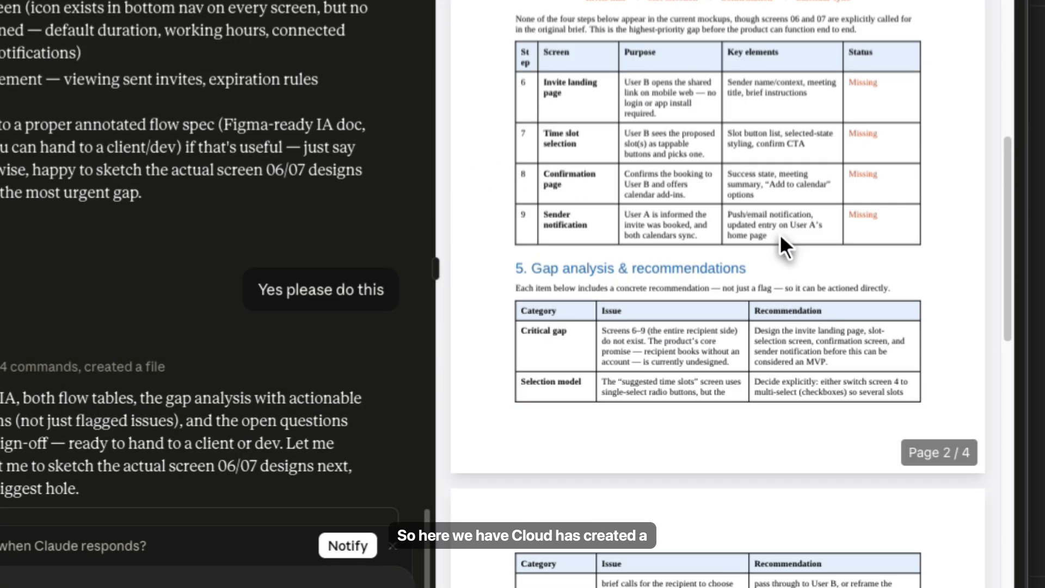
pyautogui.scroll(-4, 762, 320)
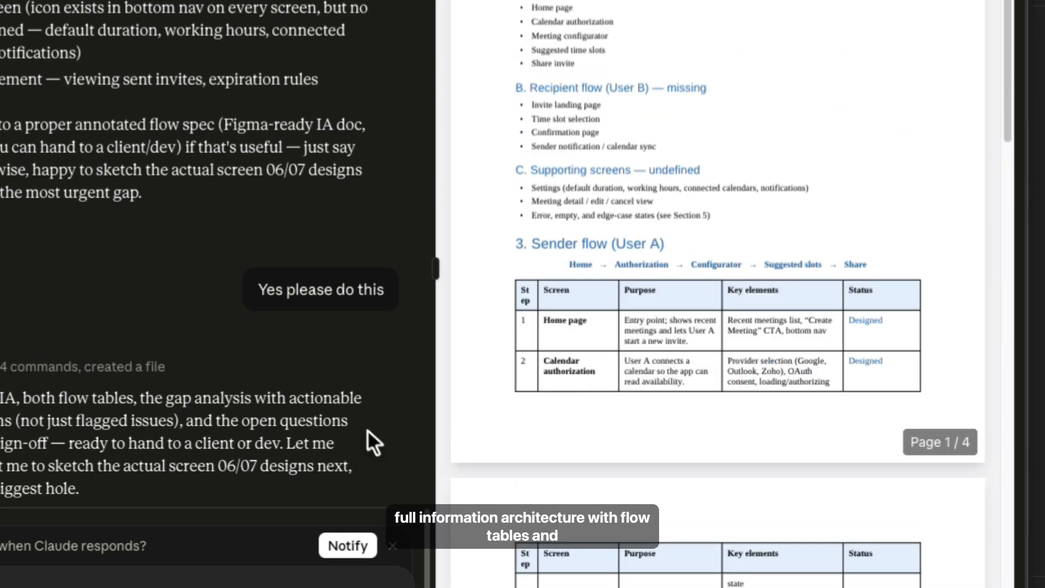
pyautogui.scroll(-1, 288, 413)
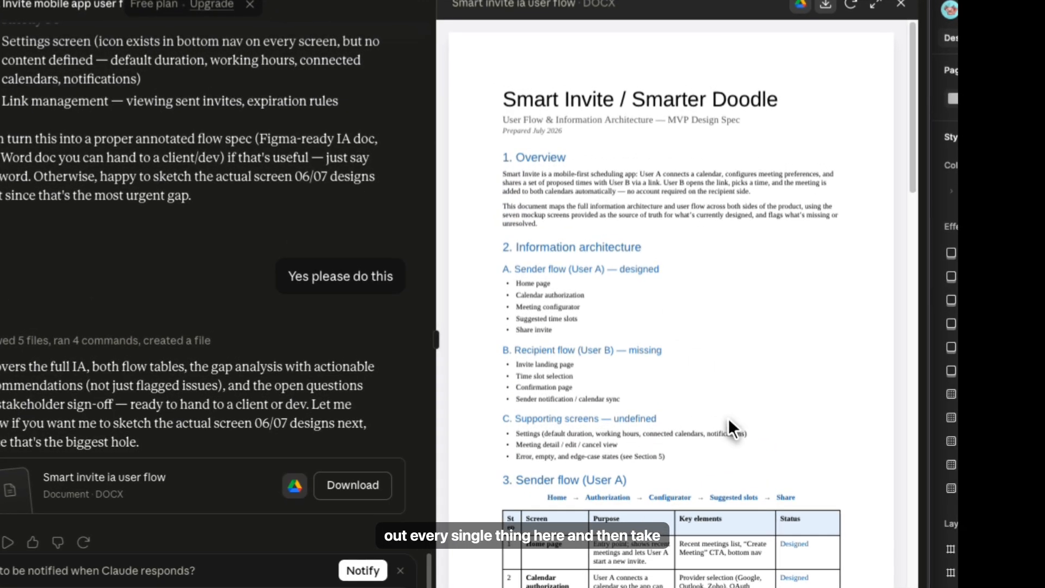
pyautogui.scroll(-20, 729, 418)
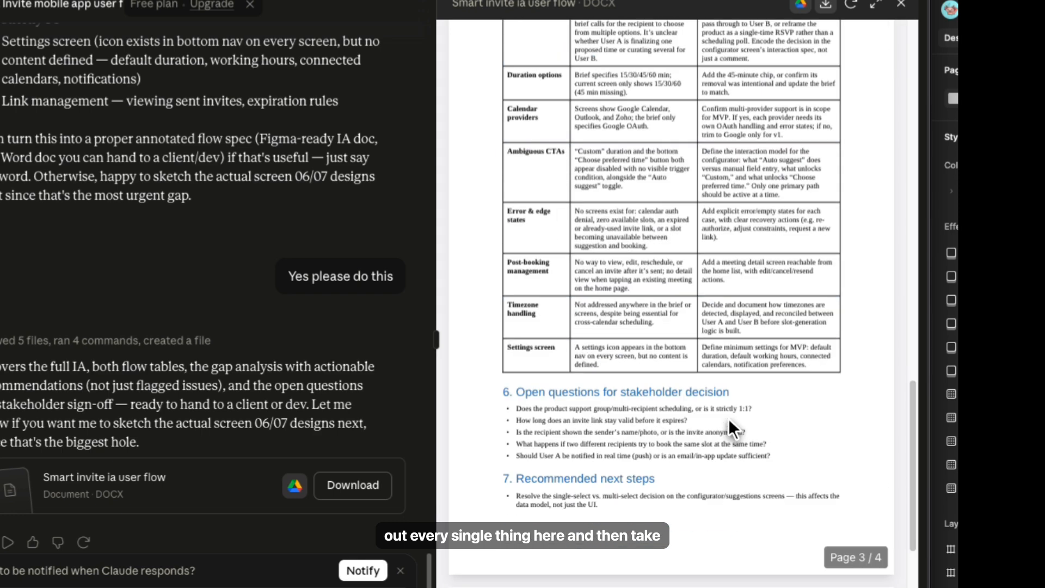
pyautogui.scroll(-10, 729, 420)
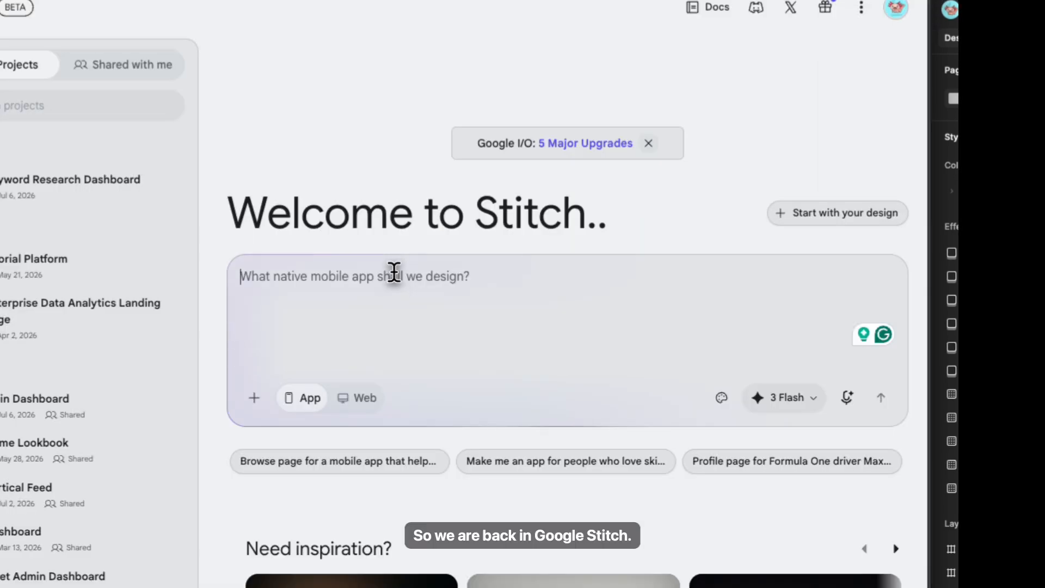
# - Switch to Google Stitch, paste the flow spec into the app prompt, and delete section 6, Open questions for stakeholder decision
pyautogui.press('super+v')
pyautogui.scroll(3, 589, 403)
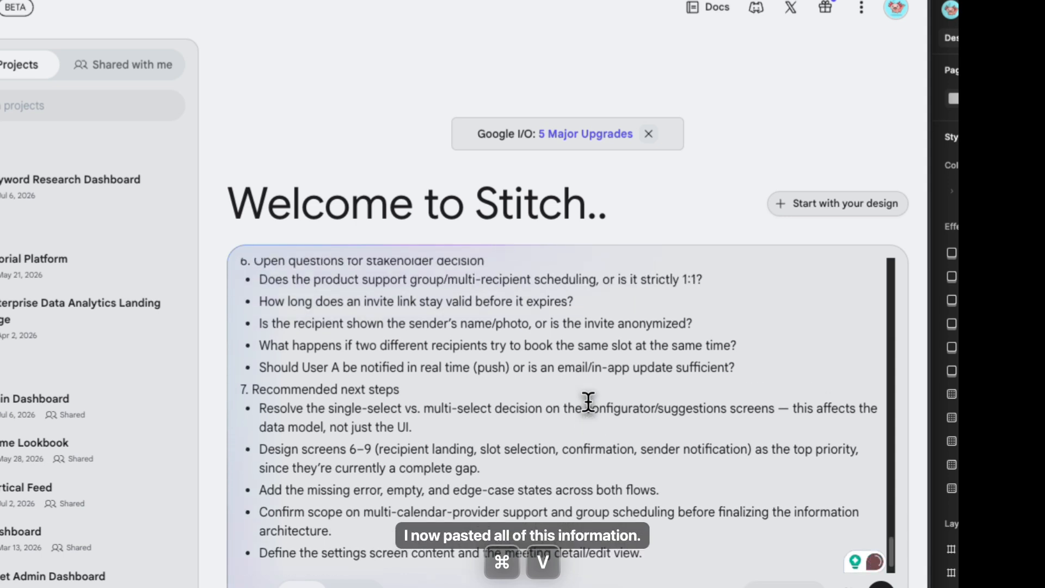
pyautogui.scroll(1, 589, 403)
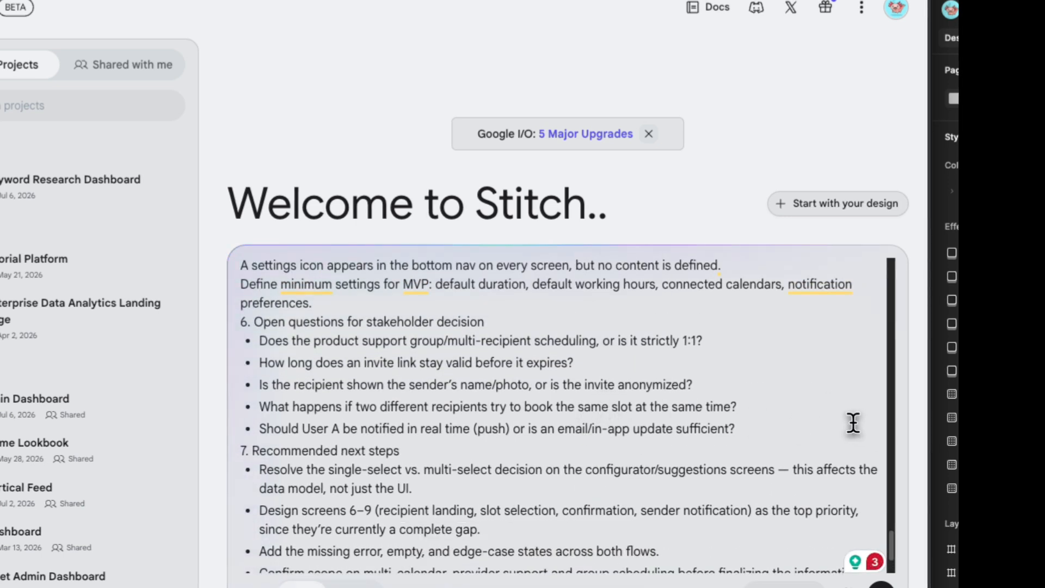
pyautogui.scroll(1, 851, 422)
pyautogui.moveTo(852, 433); pyautogui.dragTo(409, 388)
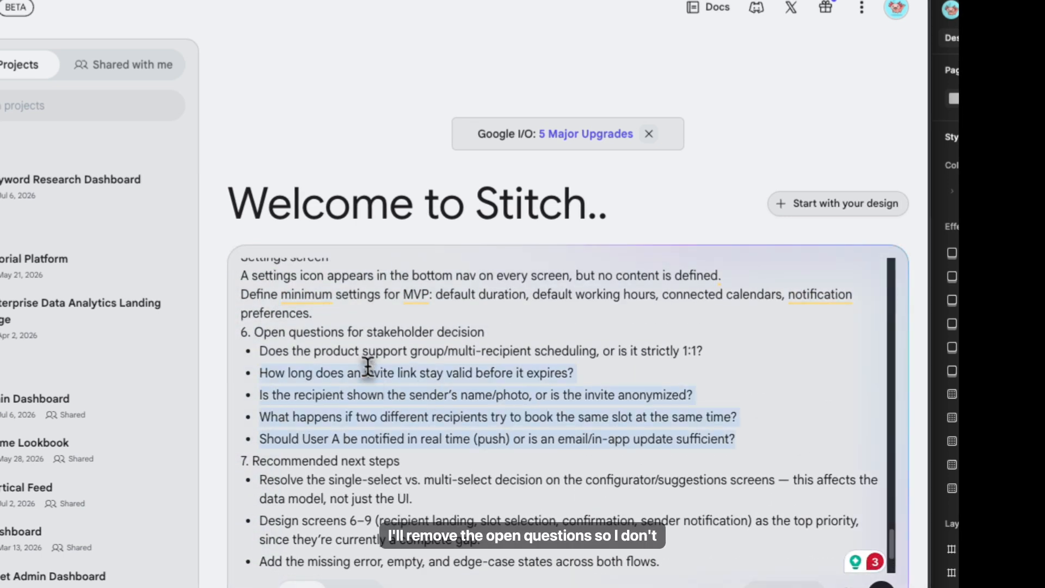
pyautogui.moveTo(355, 338); pyautogui.dragTo(355, 329)
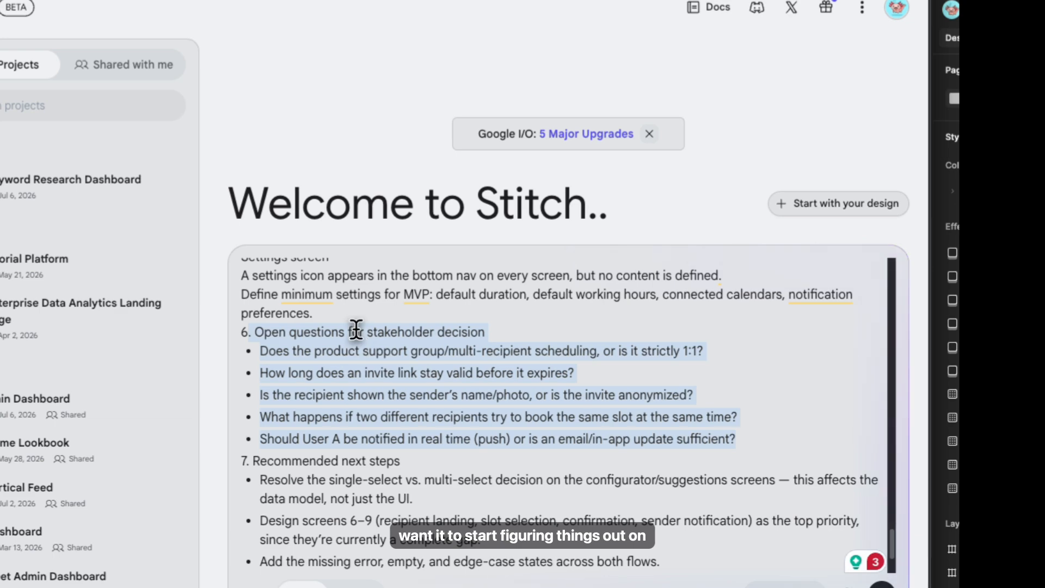
pyautogui.press('BackSpace')
pyautogui.press('BackSpace')
pyautogui.press('BackSpace')
pyautogui.scroll(15, 356, 329)
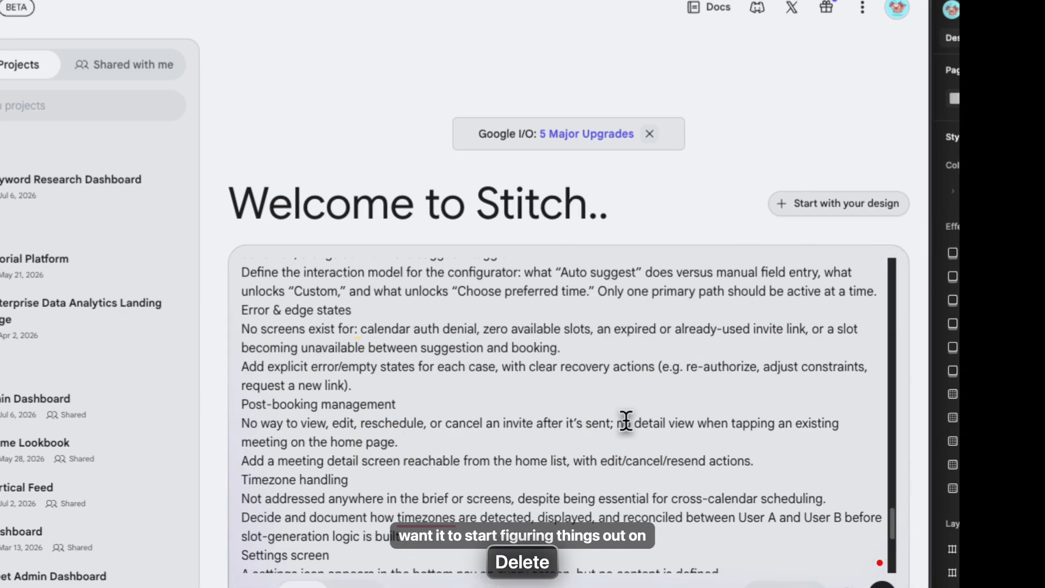
# - Attach the image Screenshot 2026-07-02 at 10.06.56 AM from the Desktop to the prompt as the design reference
pyautogui.scroll(-20, 615, 422)
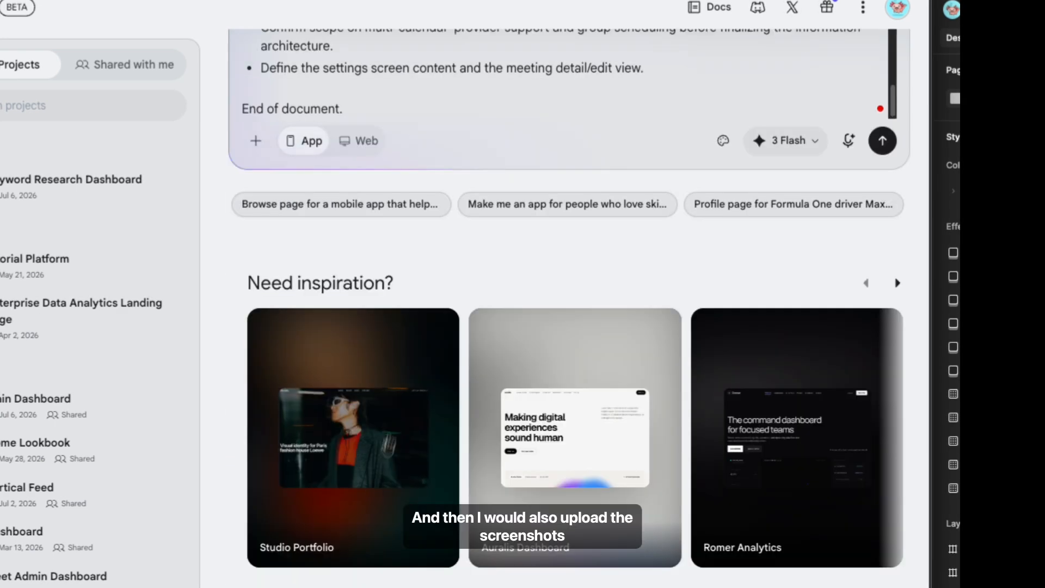
pyautogui.scroll(7, 344, 430)
pyautogui.click(256, 525)
pyautogui.click(309, 402)
pyautogui.click(118, 208)
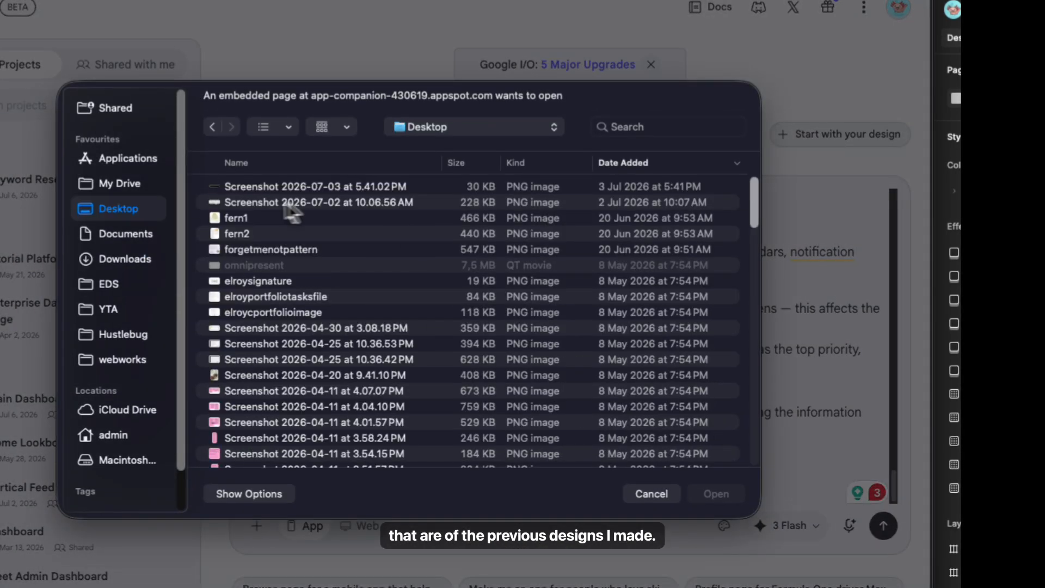
pyautogui.doubleClick(432, 185)
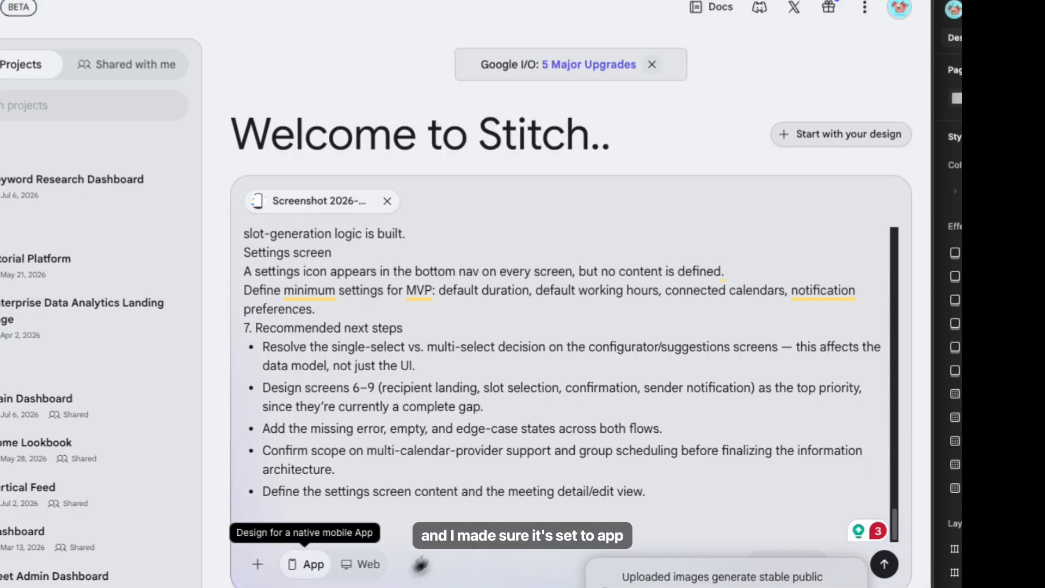
# - Replace "End of document." at the end of the prompt with "Use this information to design all screens for the app."
pyautogui.scroll(-3, 512, 393)
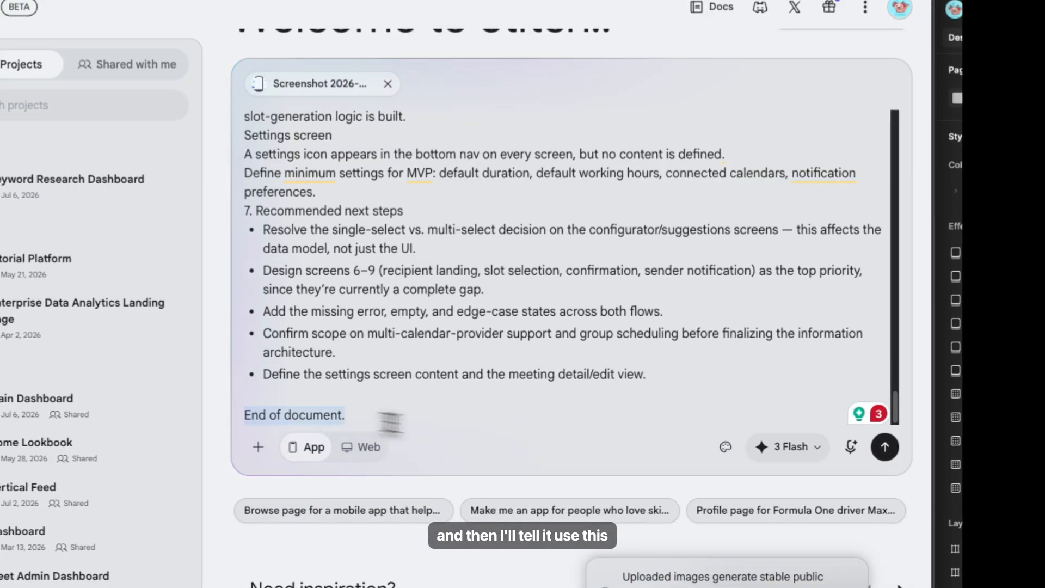
pyautogui.write('Y')
pyautogui.press('BackSpace')
pyautogui.write('Use thi')
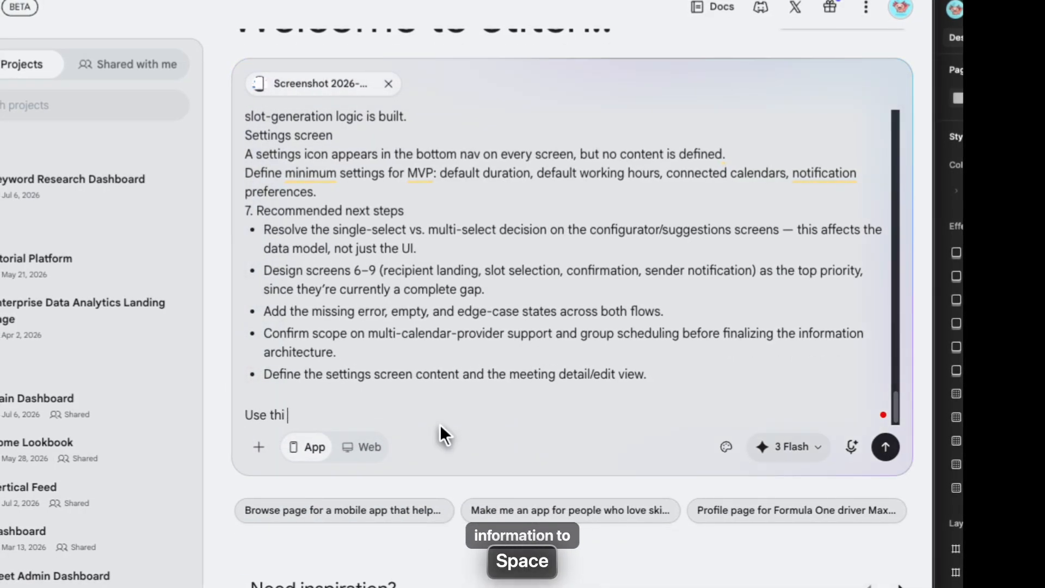
pyautogui.press('BackSpace')
pyautogui.write('s informatuo')
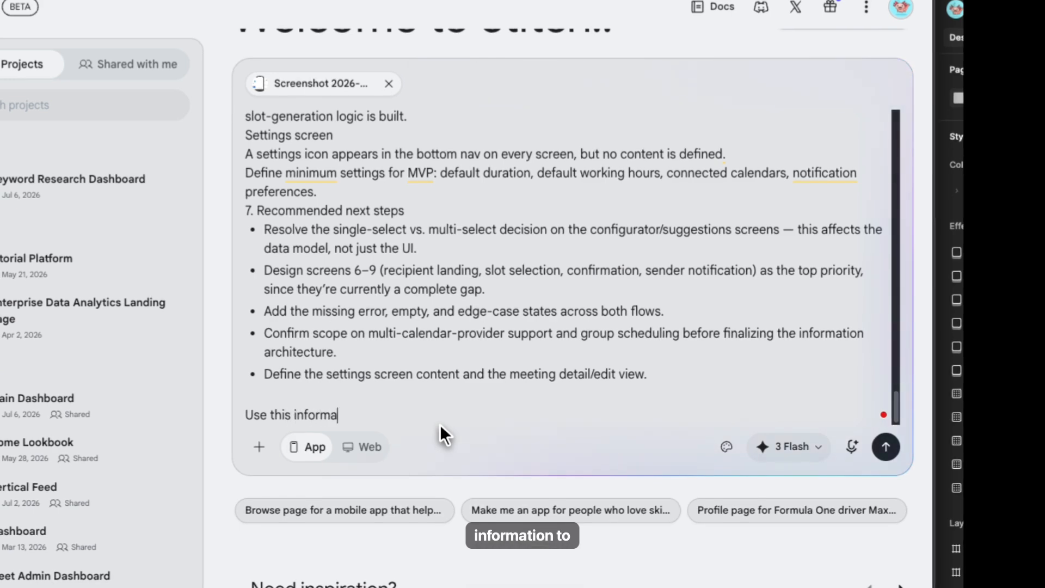
pyautogui.press('BackSpace')
pyautogui.press('BackSpace')
pyautogui.press('BackSpace')
pyautogui.write('ion to desif')
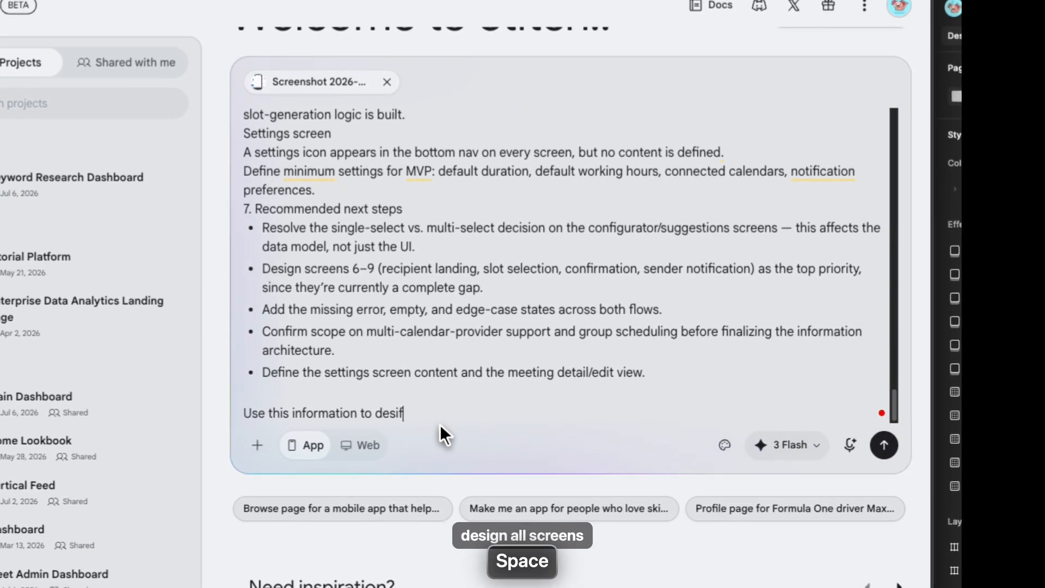
pyautogui.press('BackSpace')
pyautogui.press('BackSpace')
pyautogui.write('ign all sc')
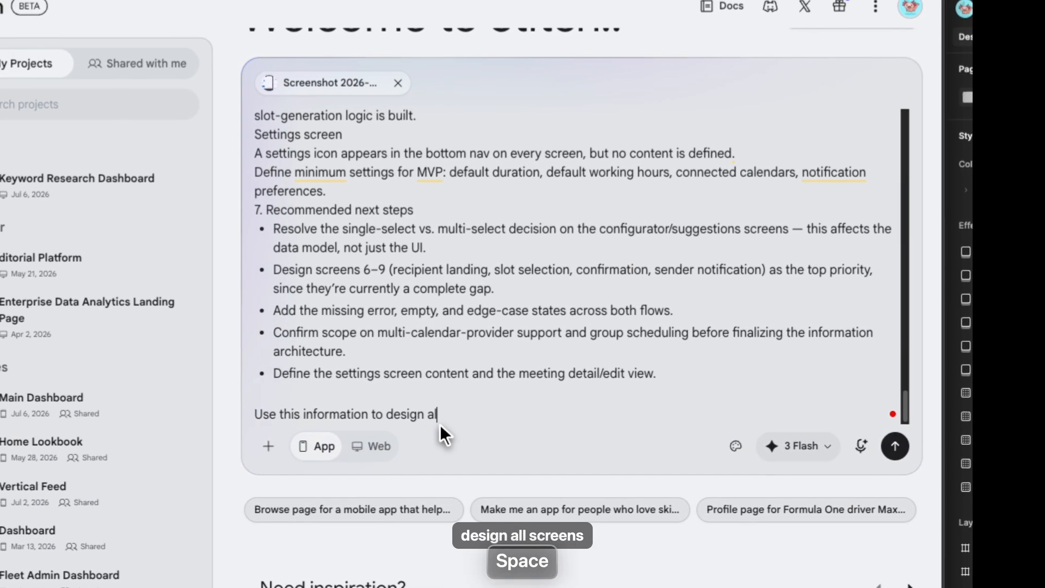
pyautogui.write('reens for the app.')
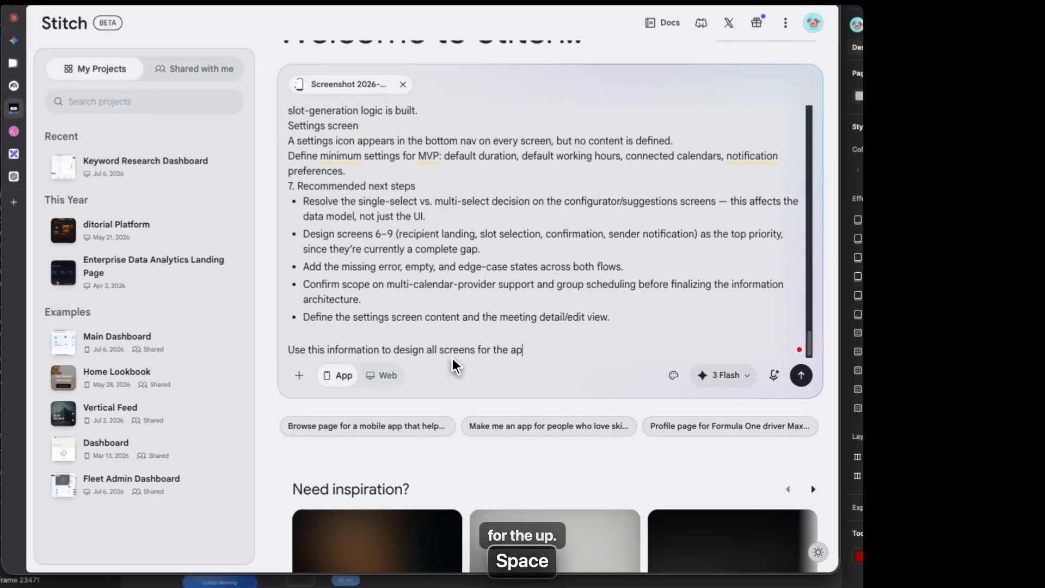
# - Add the instruction "Retain the exact design style in the attached screenshot" to the end of the prompt
pyautogui.write(' Retain the ')
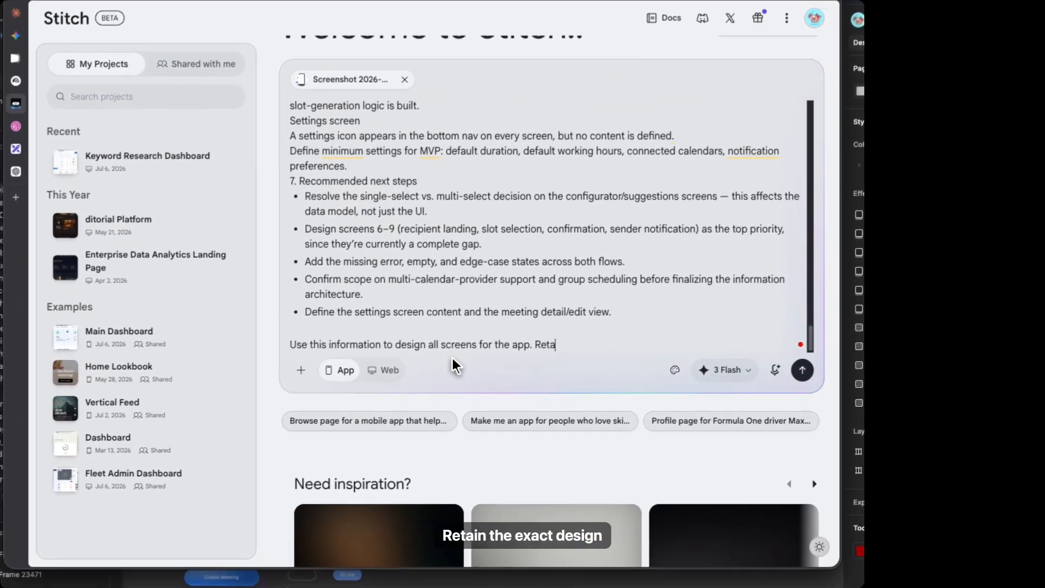
pyautogui.write('exact ')
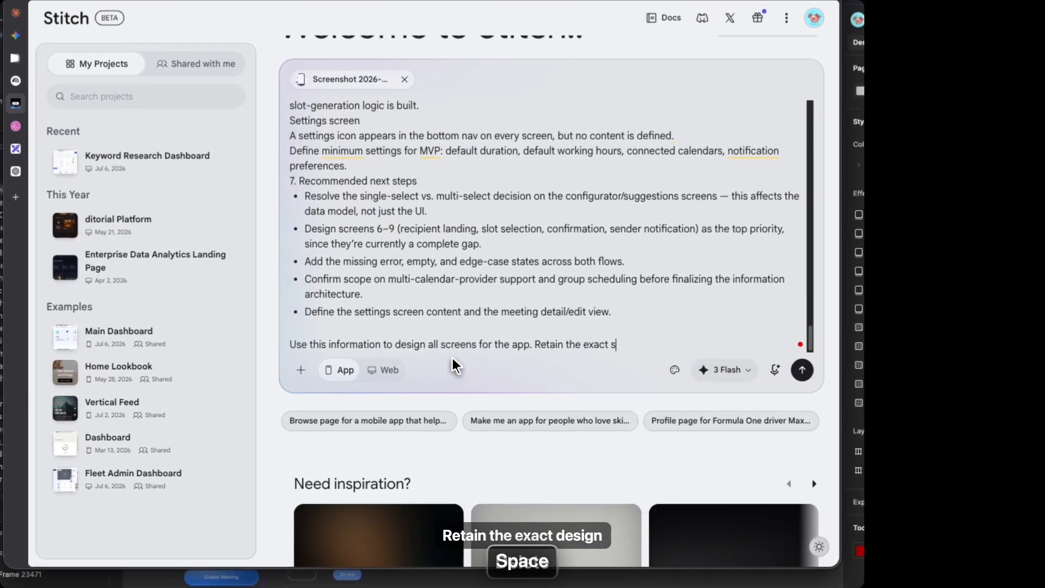
pyautogui.write('design style in the atts')
pyautogui.press('BackSpace')
pyautogui.write('ached screenshot')
# - Set the model to Thinking with 3.1 Pro and submit the prompt to generate the designs
pyautogui.click(730, 375)
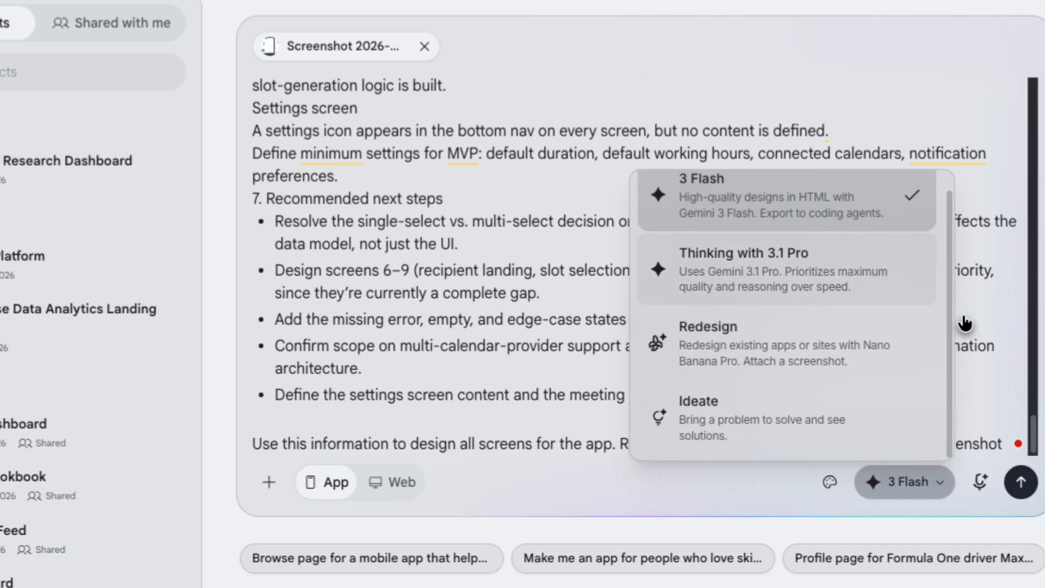
pyautogui.click(953, 297)
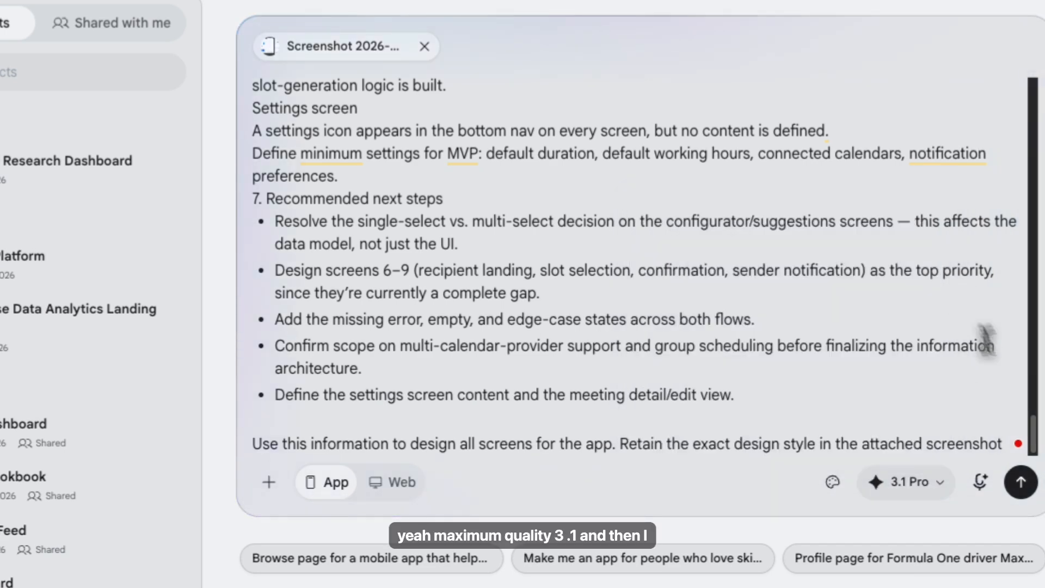
pyautogui.click(1021, 482)
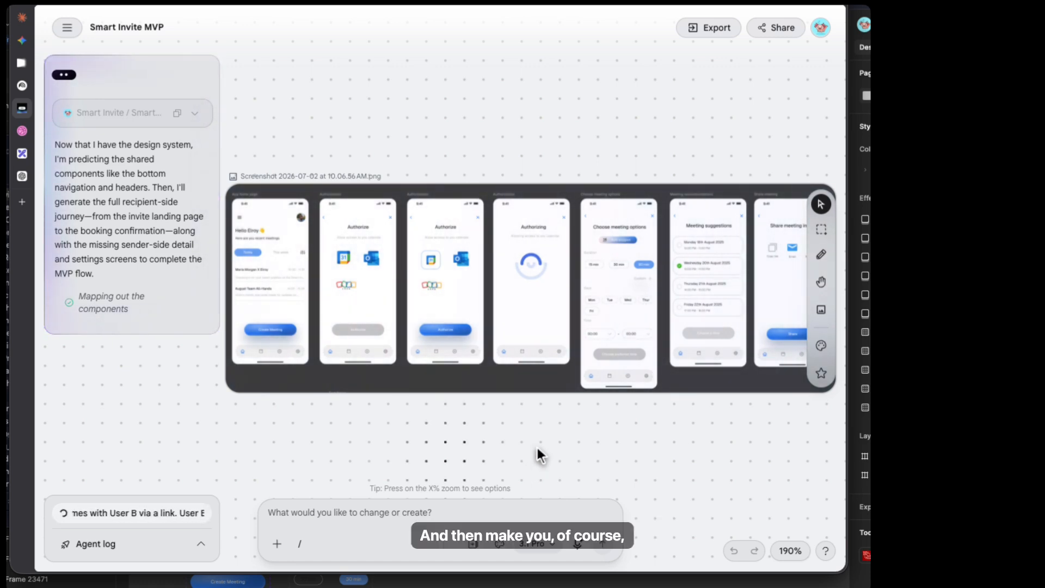
# - Review the uploaded reference screenshot and the generated Luminous Utility design system on the Smart Invite MVP canvas
pyautogui.click(649, 254)
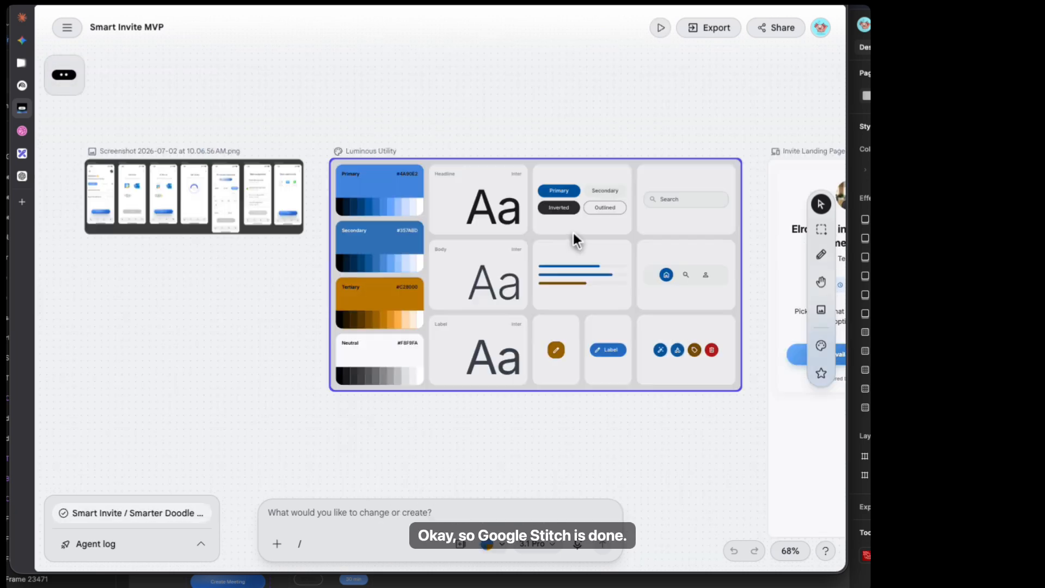
pyautogui.scroll(5, 188, 185)
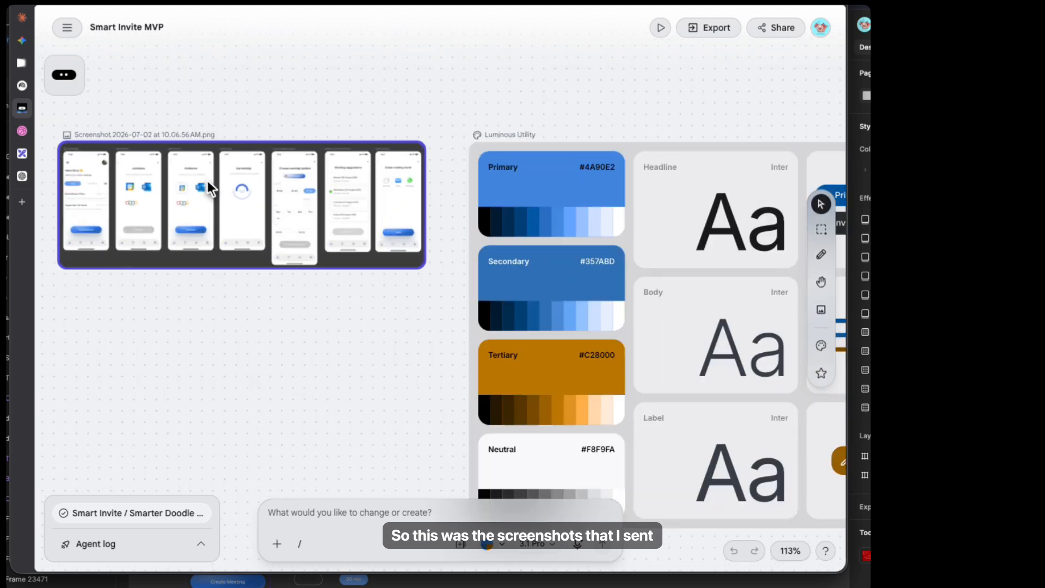
pyautogui.scroll(5, 149, 172)
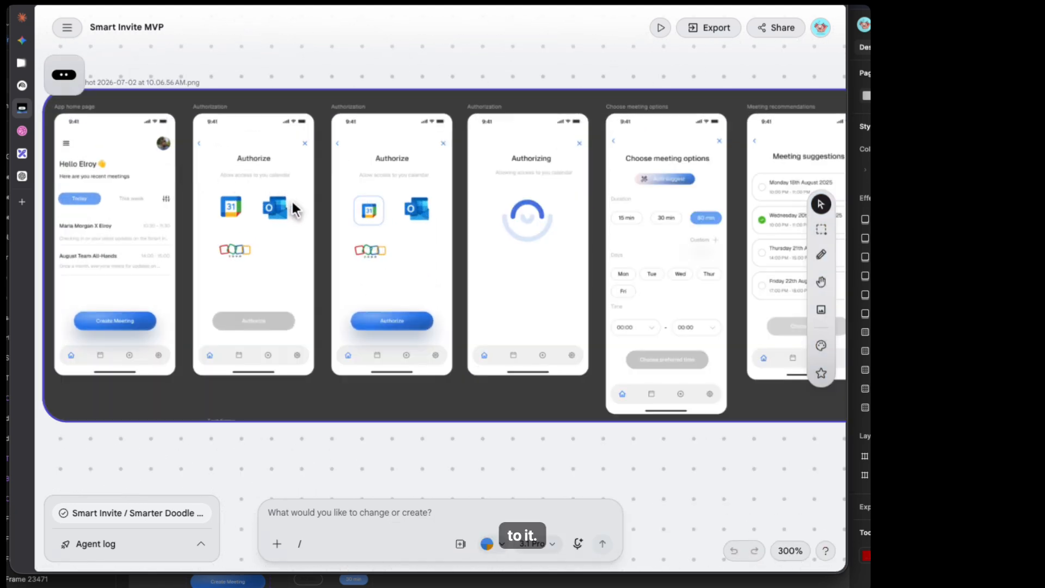
pyautogui.scroll(-5, 292, 205)
pyautogui.hscroll(10, 675, 296)
pyautogui.scroll(-5, 680, 289)
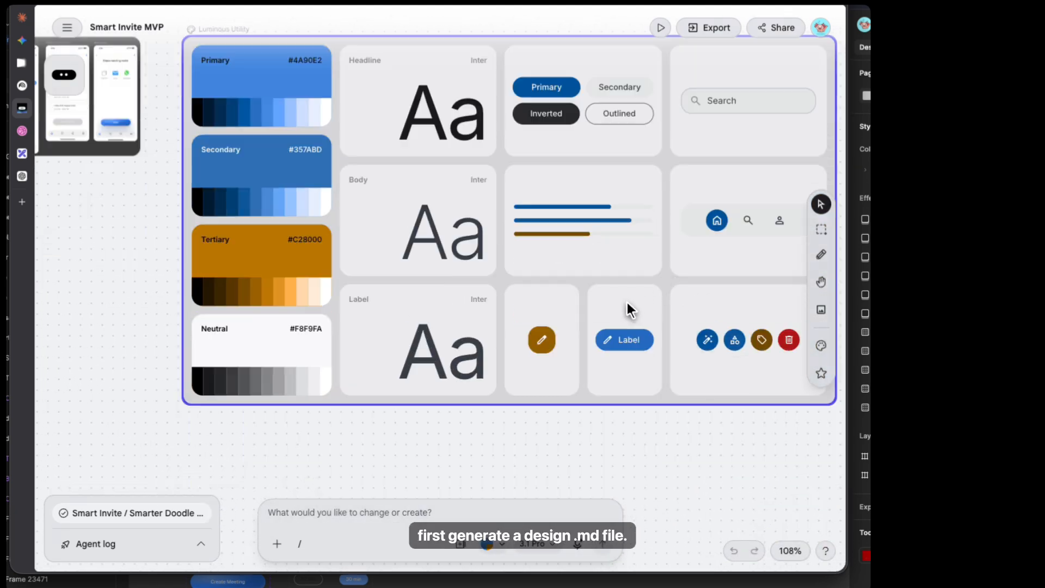
pyautogui.scroll(3, 680, 280)
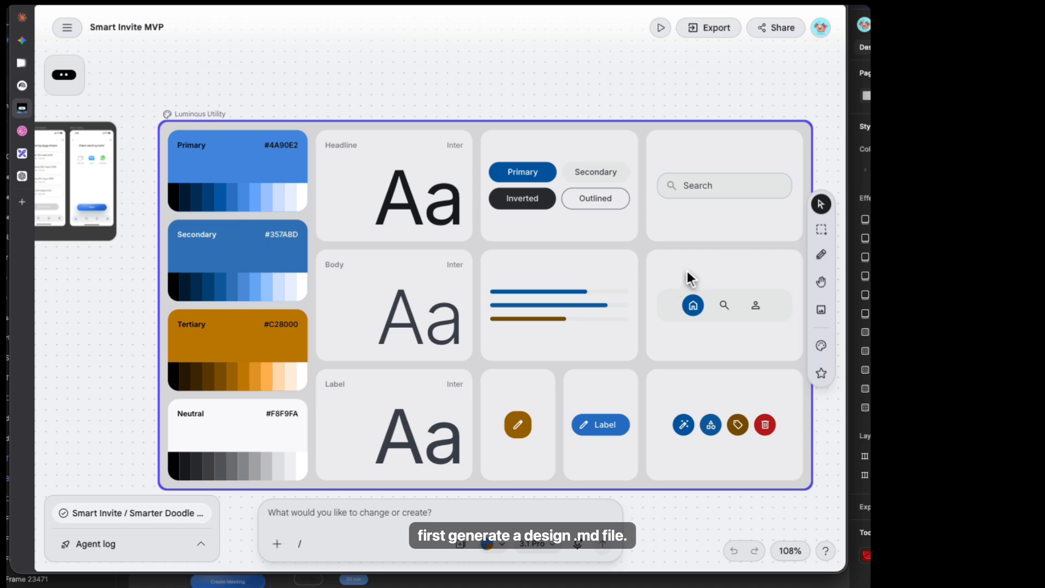
# - Examine the Invite Landing Page and Time Slot Selection screens for how closely they follow the reference design style
pyautogui.hscroll(10, 661, 280)
pyautogui.scroll(-2, 661, 280)
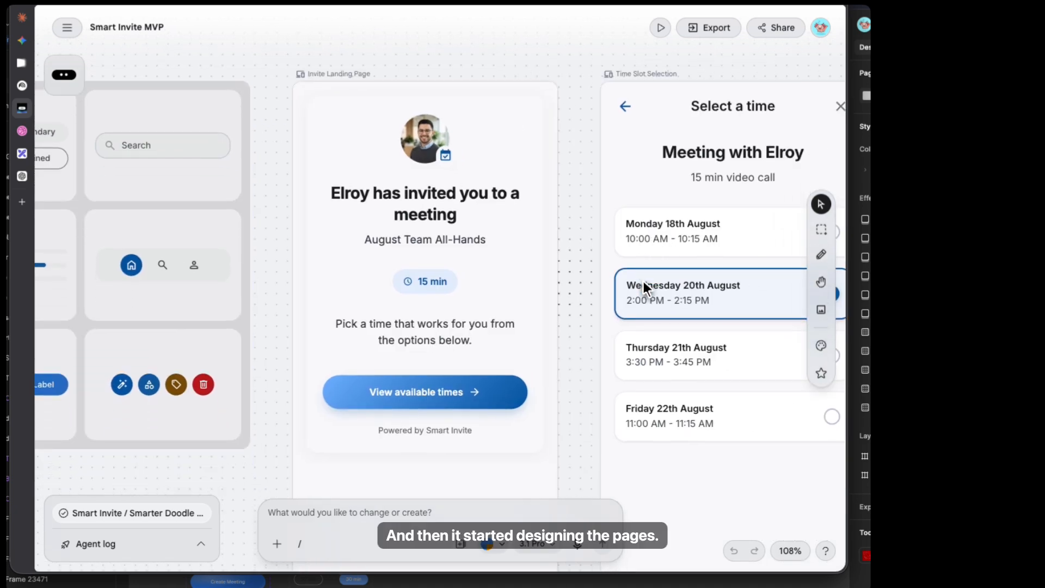
pyautogui.scroll(-2, 649, 278)
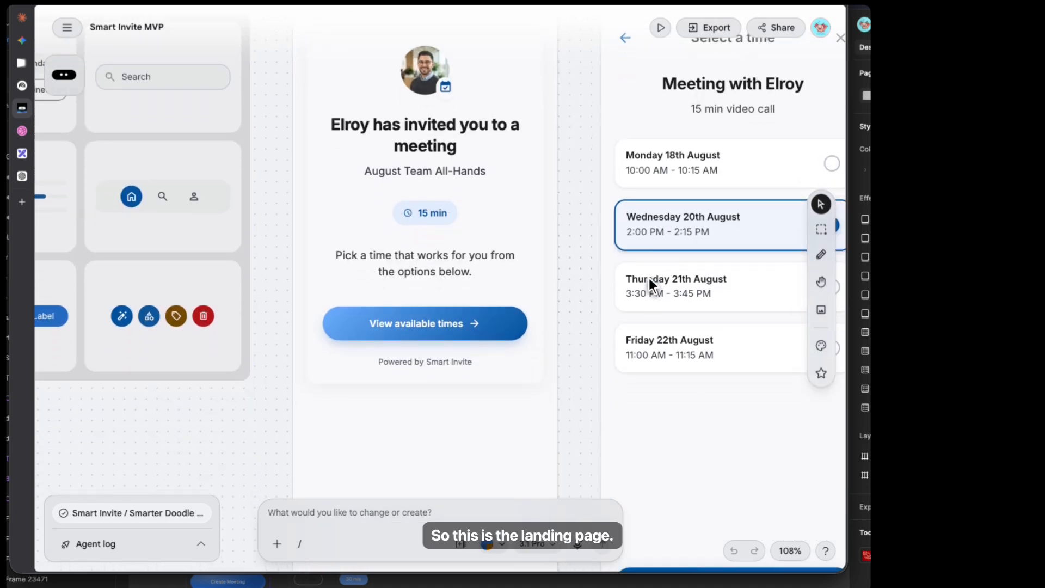
pyautogui.scroll(5, 649, 278)
pyautogui.scroll(-1, 649, 277)
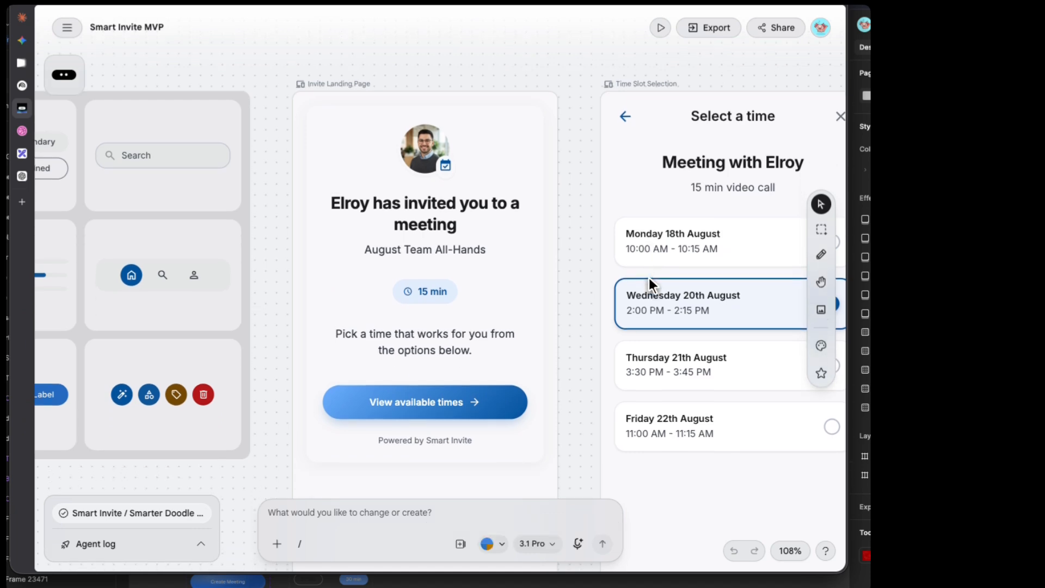
pyautogui.scroll(-3, 545, 332)
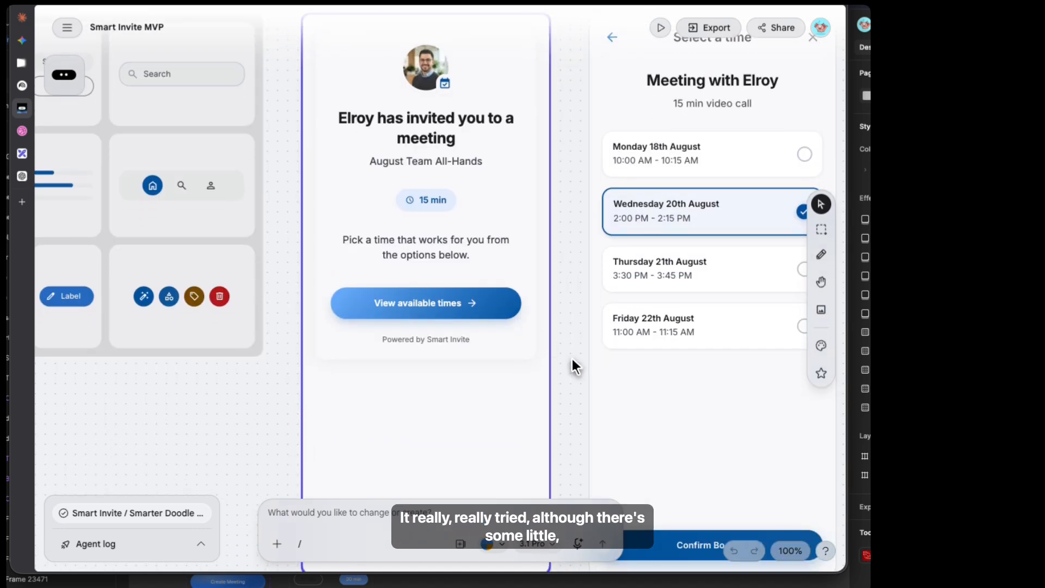
pyautogui.scroll(-1, 527, 375)
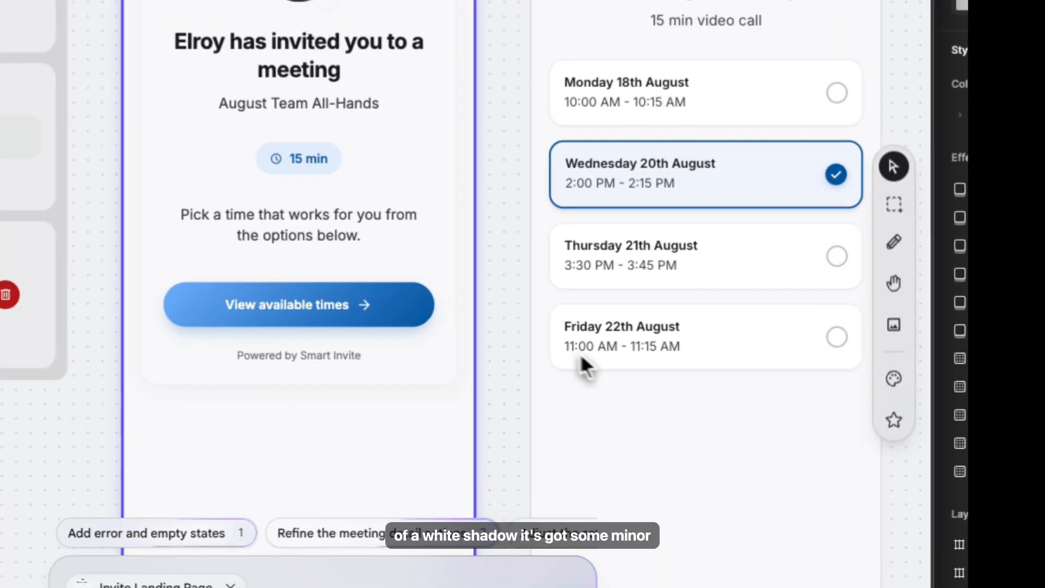
pyautogui.click(630, 340)
pyautogui.scroll(-2, 299, 331)
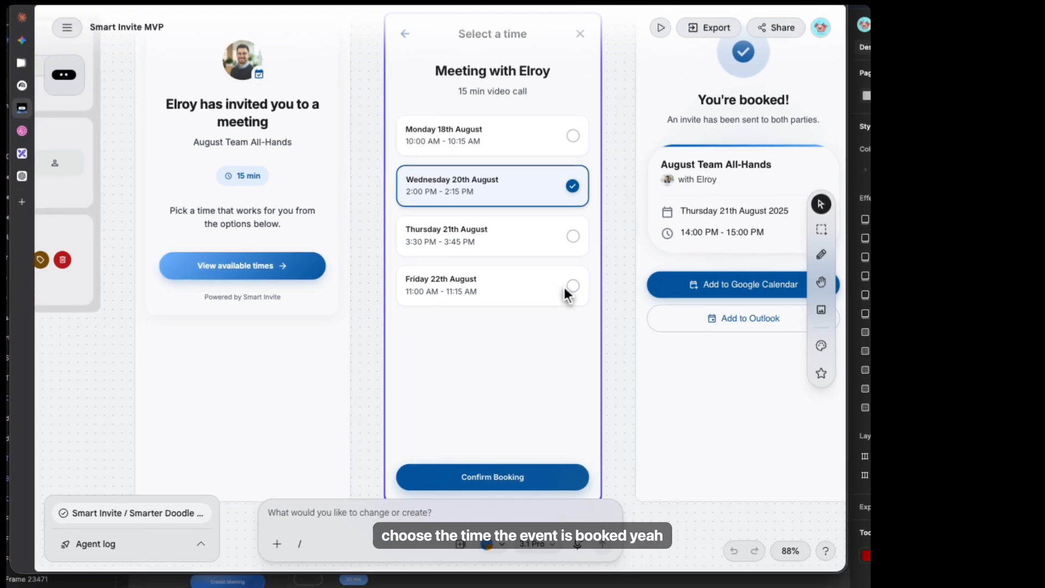
# - Inspect the Booking Confirmation and Meeting Detail View screens for small design flaws such as the card border accents
pyautogui.hscroll(5, 569, 294)
pyautogui.scroll(-1, 593, 255)
pyautogui.scroll(5, 527, 135)
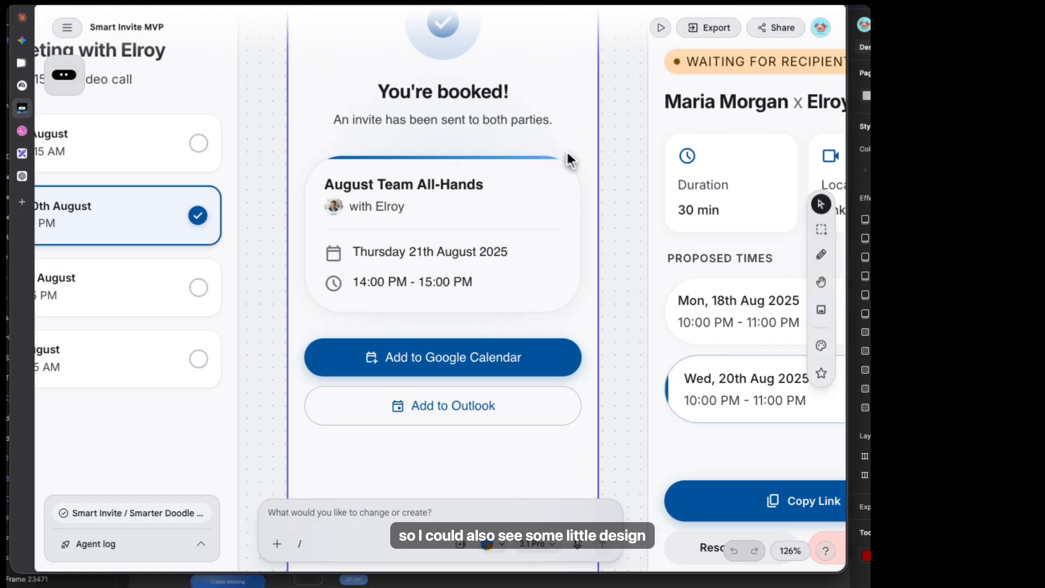
pyautogui.scroll(-3, 413, 212)
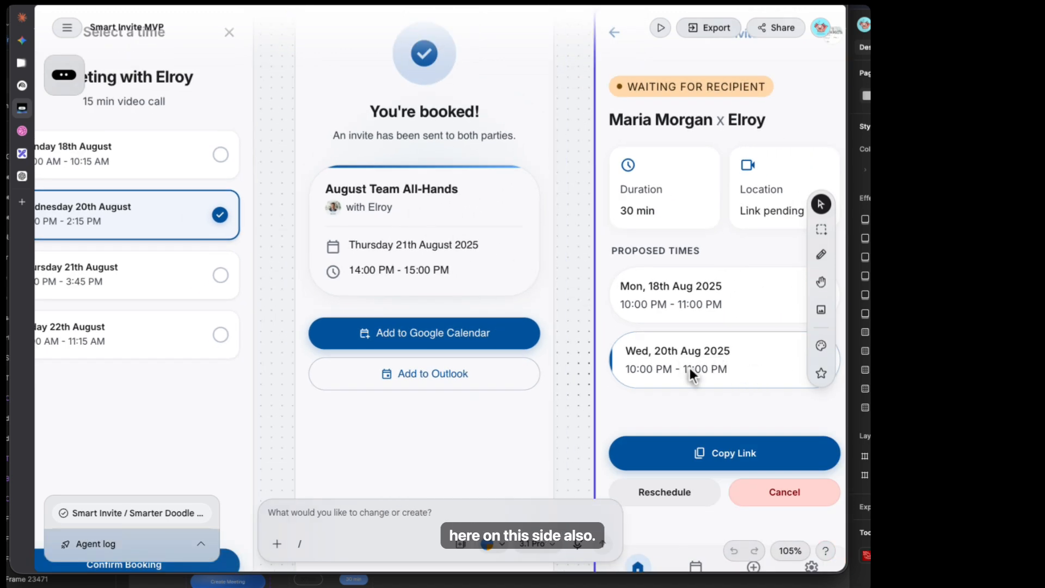
pyautogui.scroll(-3, 689, 368)
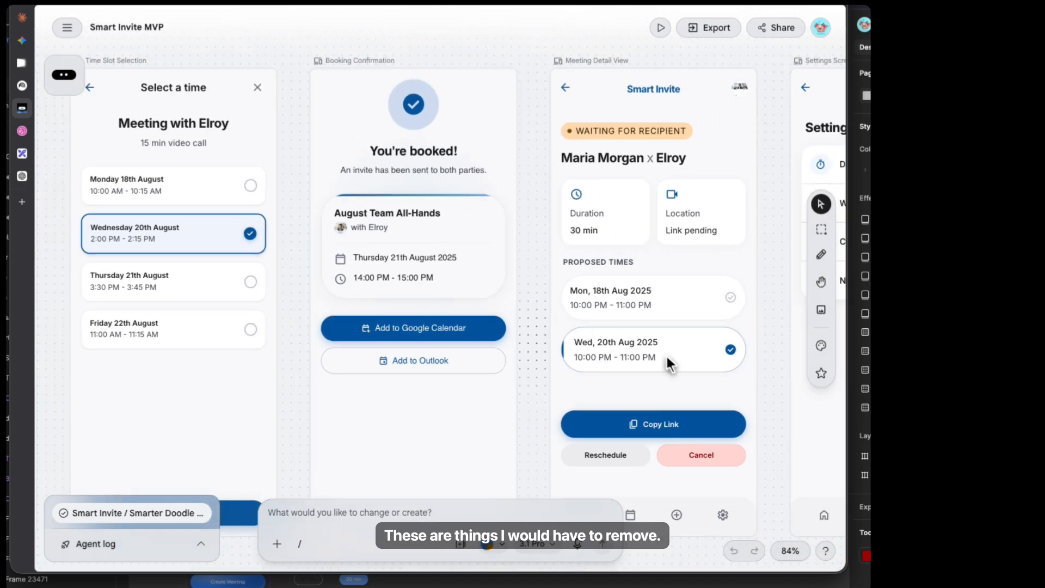
pyautogui.hscroll(5, 661, 358)
pyautogui.hscroll(-4, 467, 343)
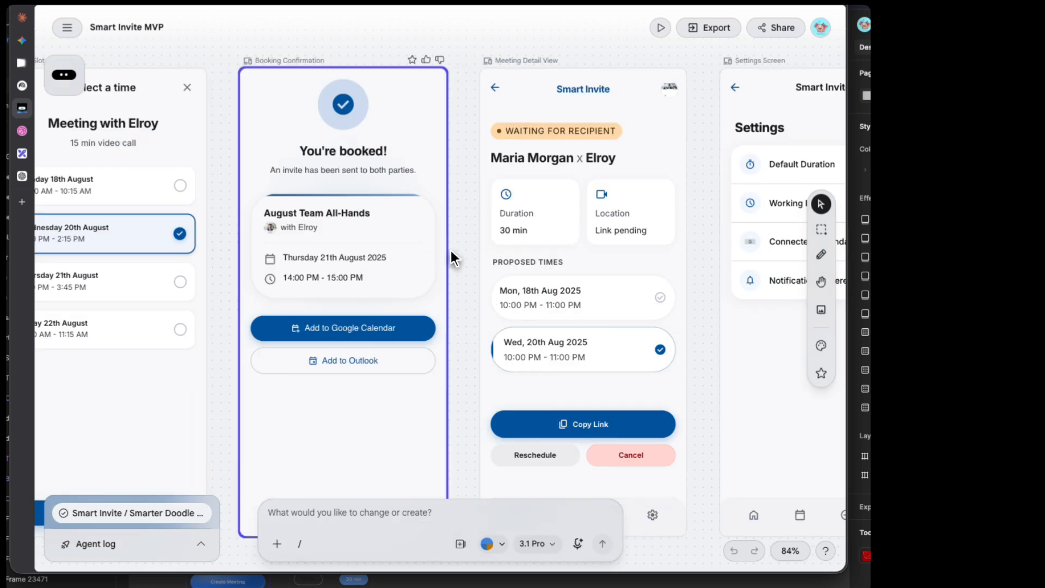
# - Survey the full row of generated screens and view the generation commands available for the prompt
pyautogui.scroll(-3, 450, 251)
pyautogui.scroll(-5, 450, 250)
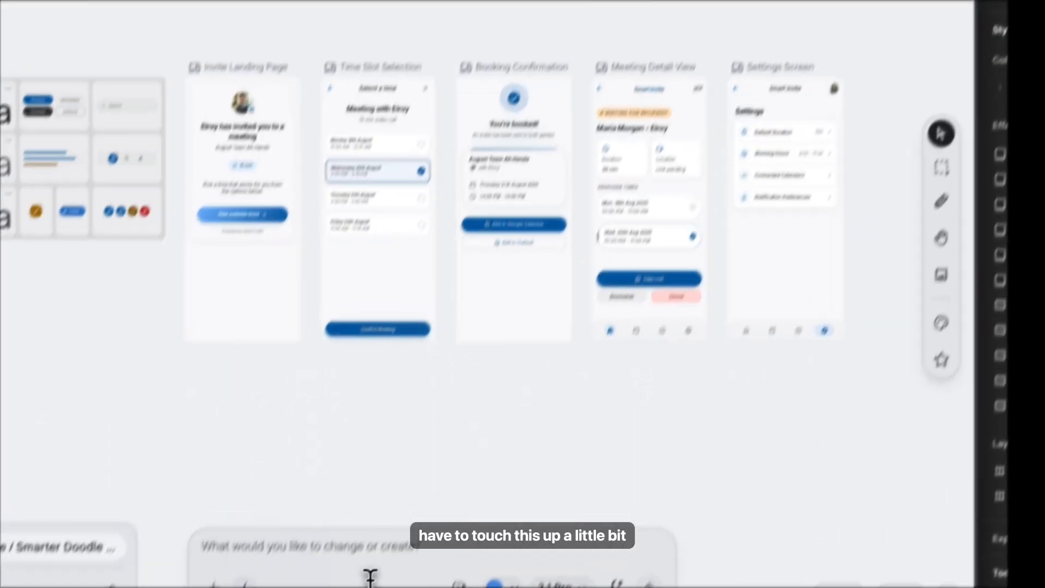
pyautogui.click(299, 544)
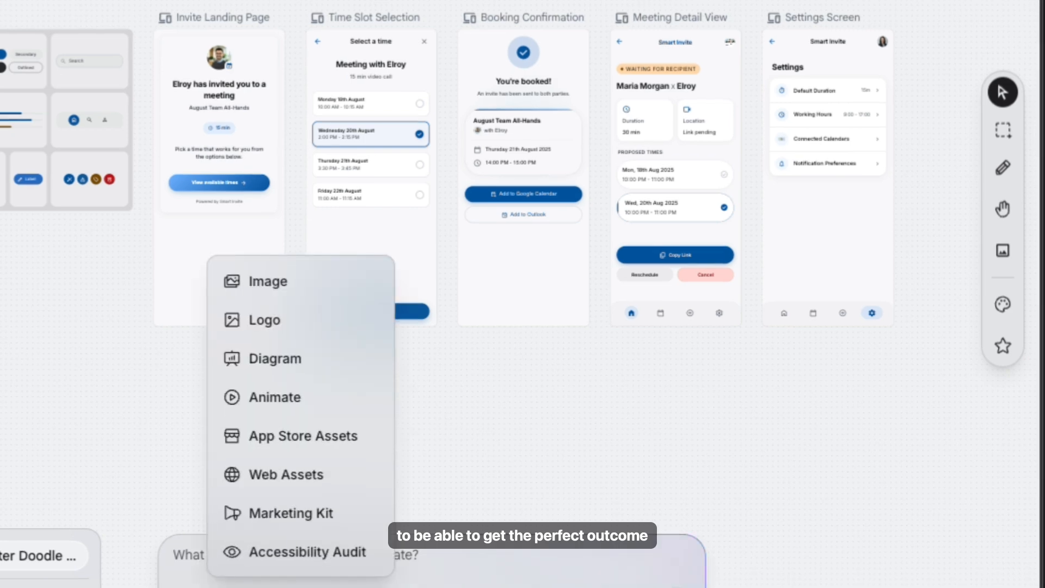
# - Select the Booking Confirmation screen and start modifying its individual elements
pyautogui.scroll(3, 430, 448)
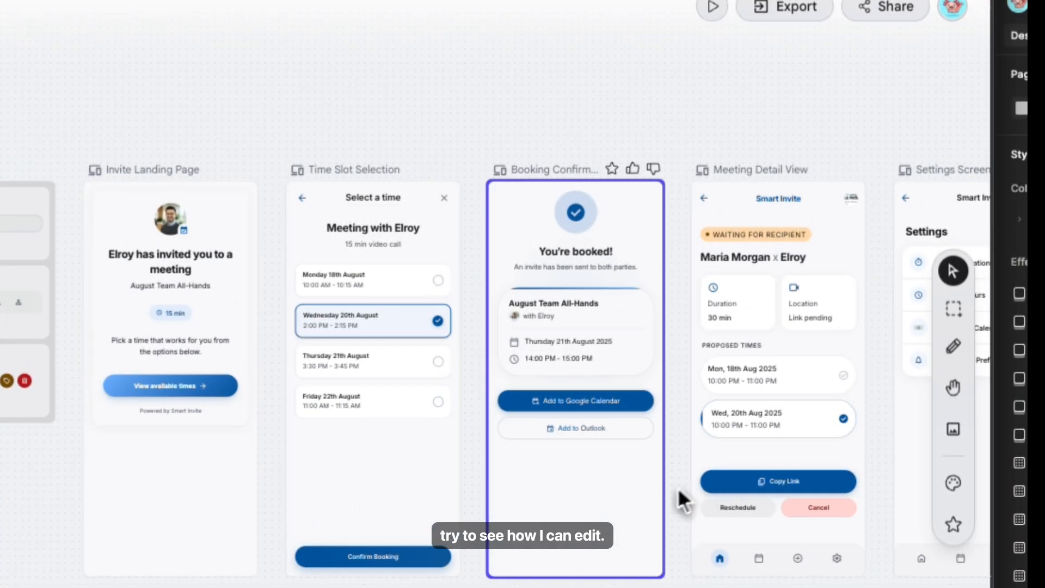
pyautogui.hscroll(5, 681, 498)
pyautogui.scroll(5, 378, 292)
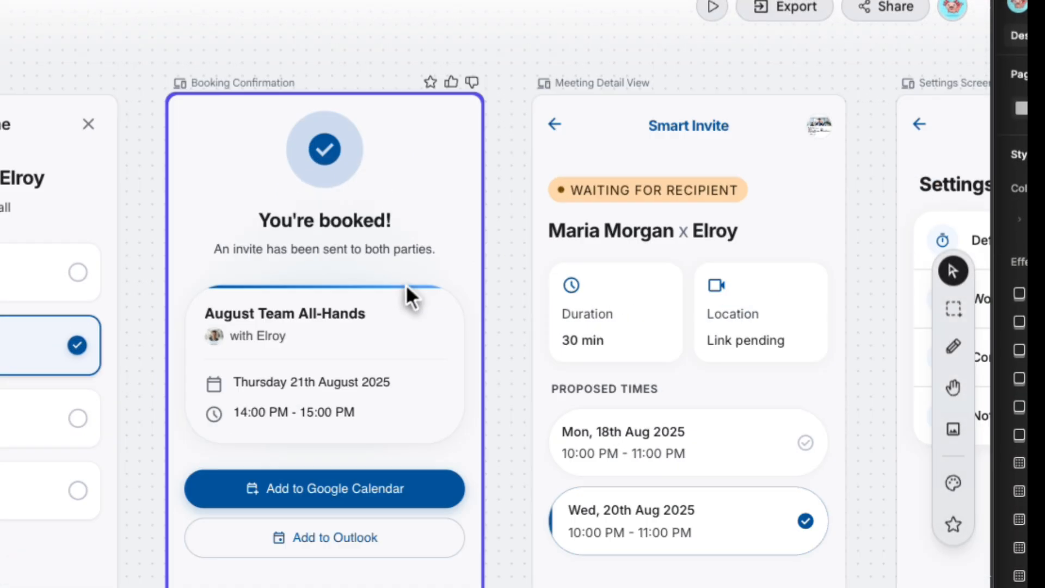
pyautogui.click(539, 291)
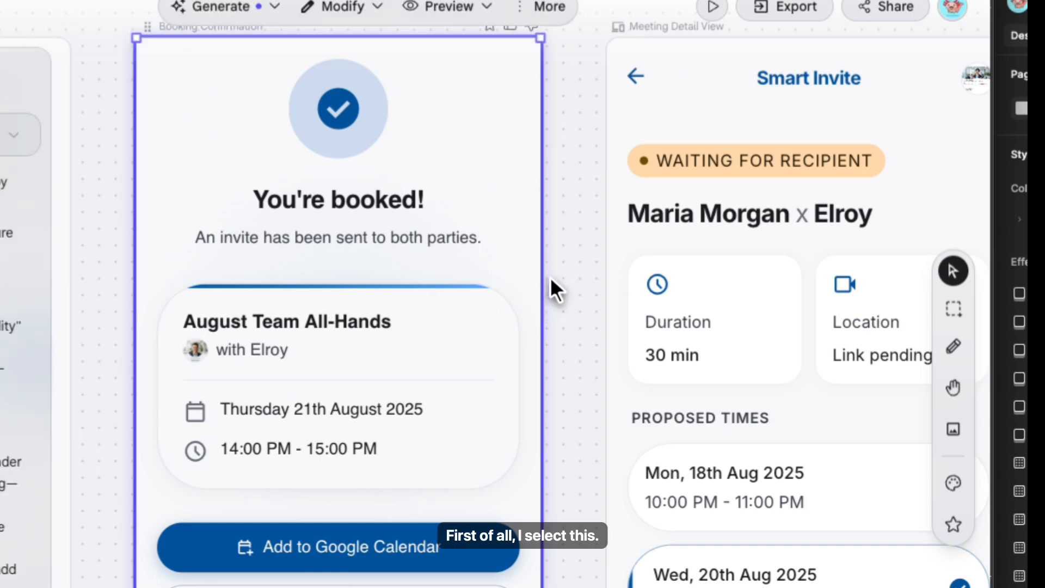
pyautogui.click(359, 8)
pyautogui.click(339, 49)
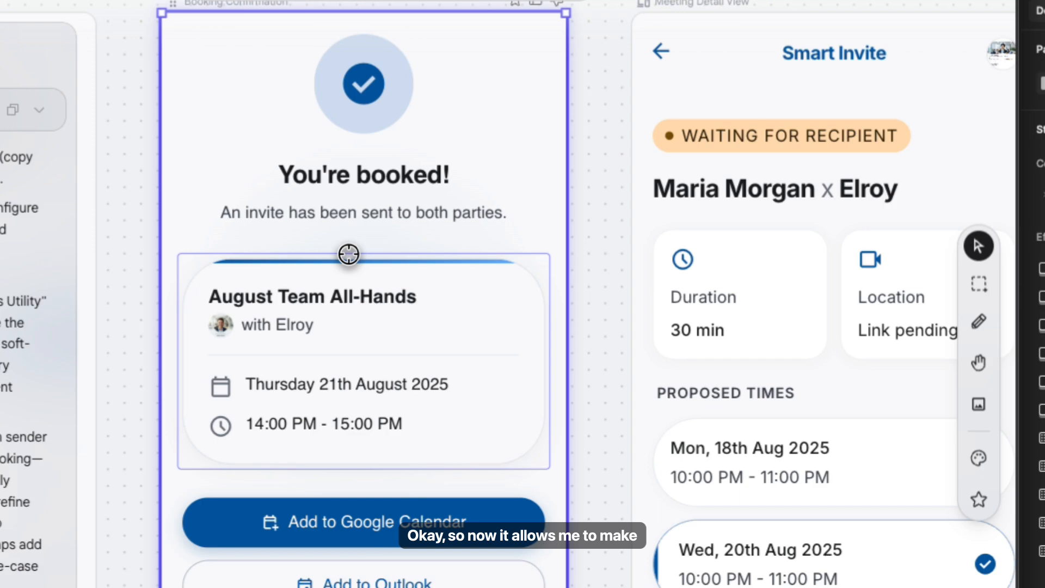
# - Have the AI remove the border on top of the August Team All-Hands card in the Booking Confirmation screen
pyautogui.click(347, 256)
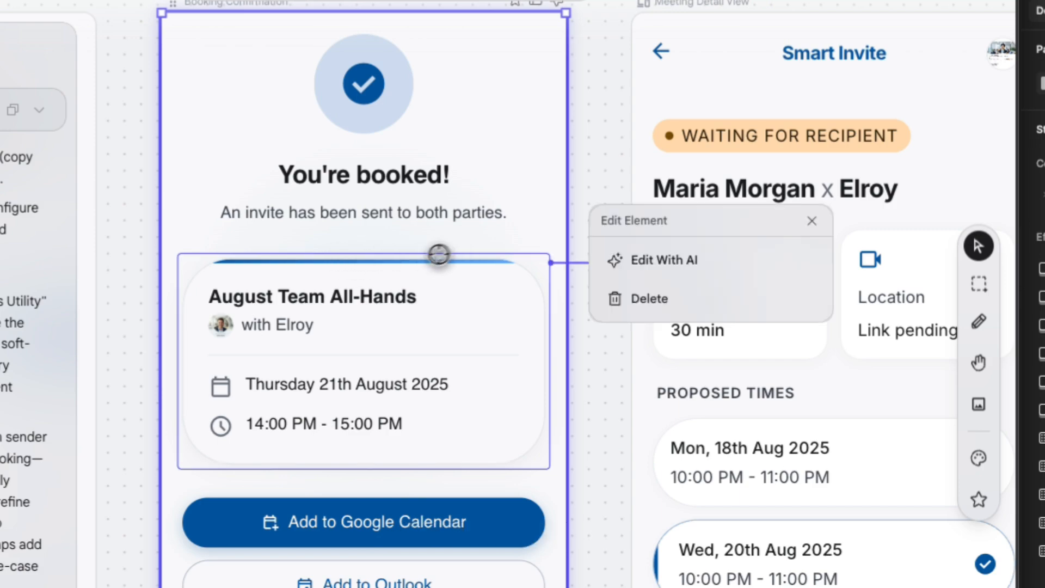
pyautogui.click(664, 260)
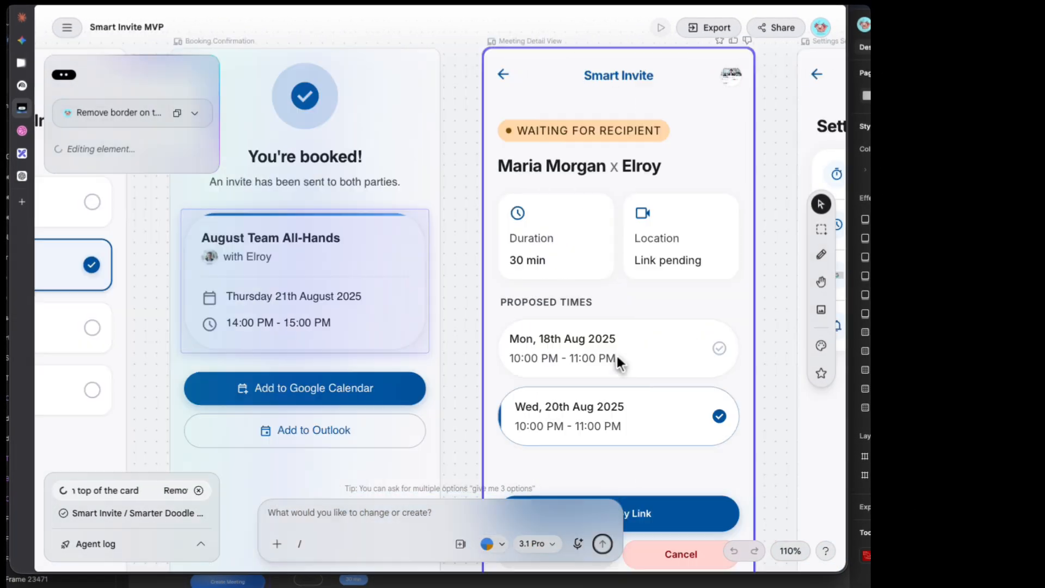
# - Prompt an edit of the Wed, 20th Aug 2025 card in Meeting Detail View: "Remove Blue border on the left of the card"
pyautogui.click(593, 298)
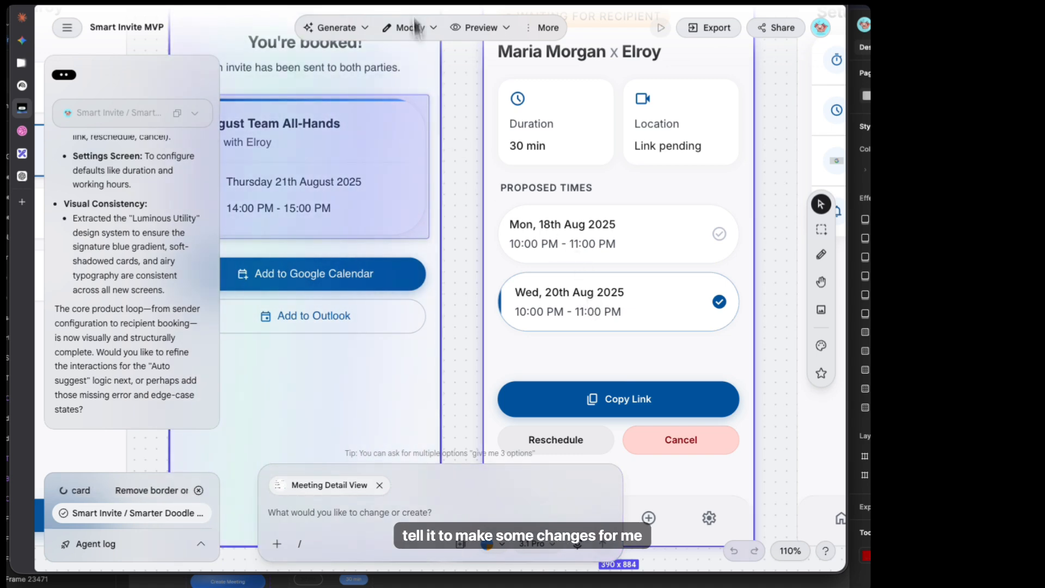
pyautogui.click(566, 303)
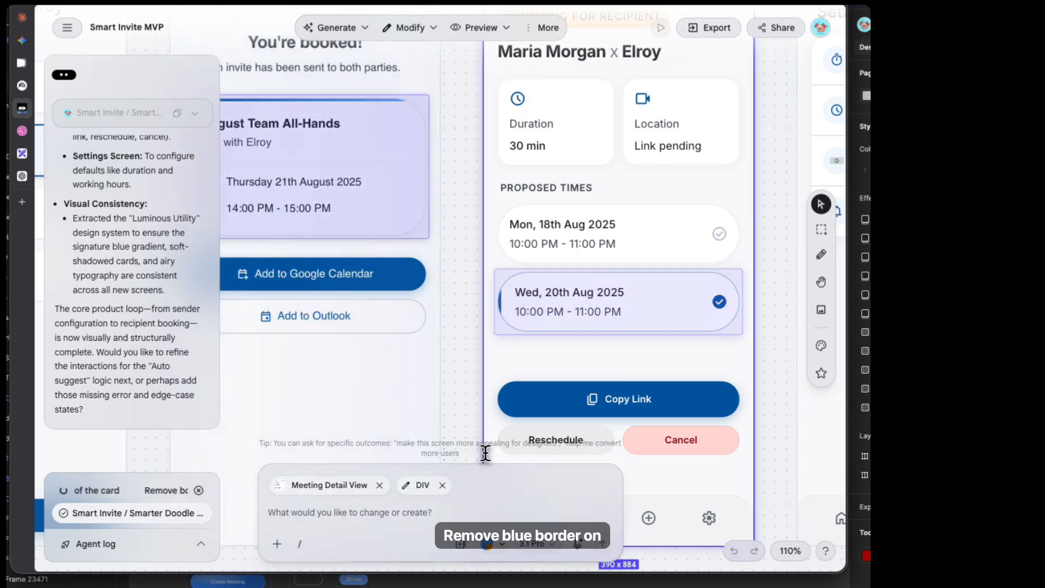
pyautogui.write('Remove Blue border on')
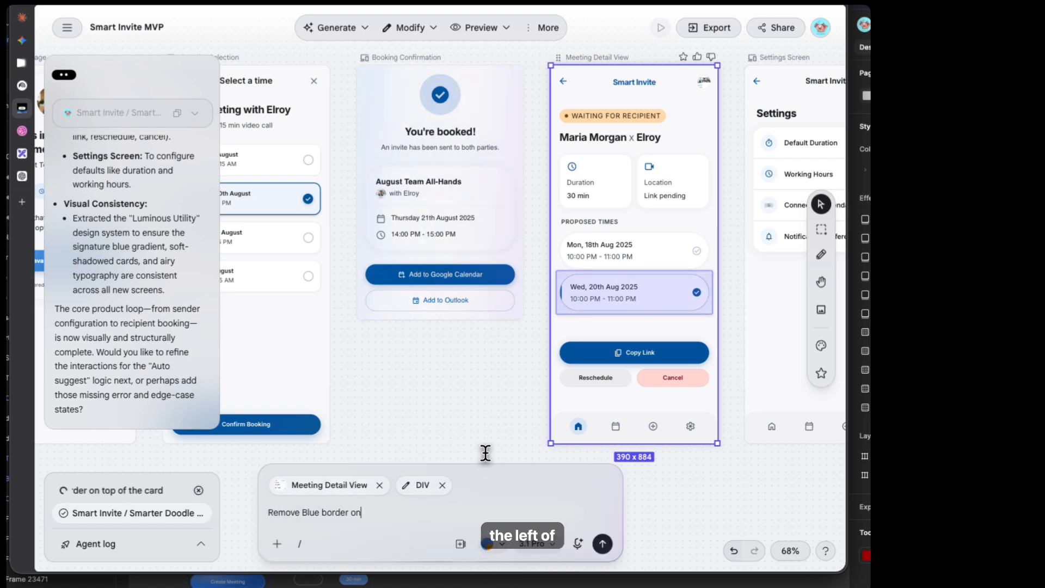
pyautogui.write(' the left of the card')
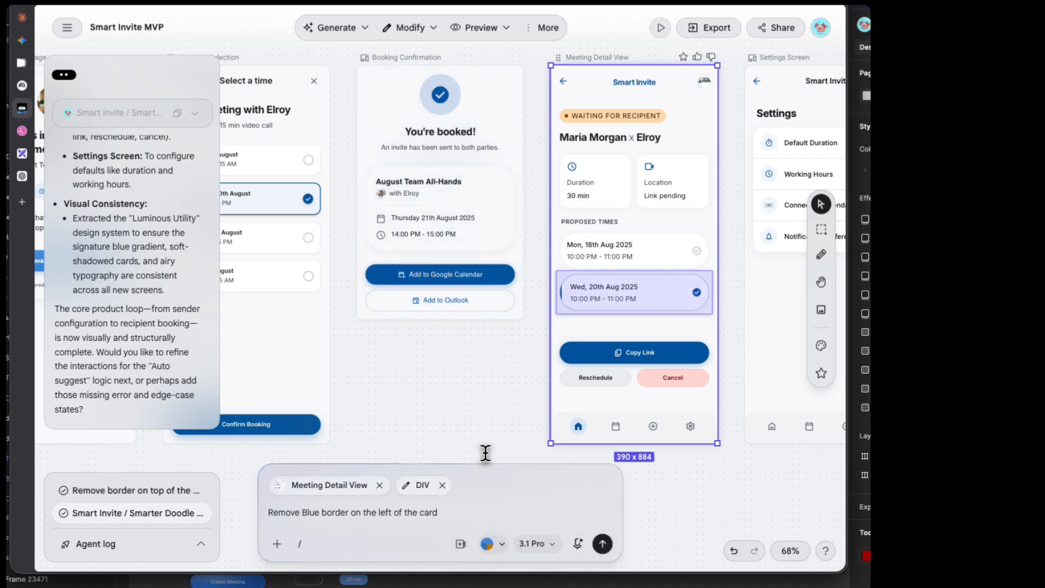
pyautogui.press('Return')
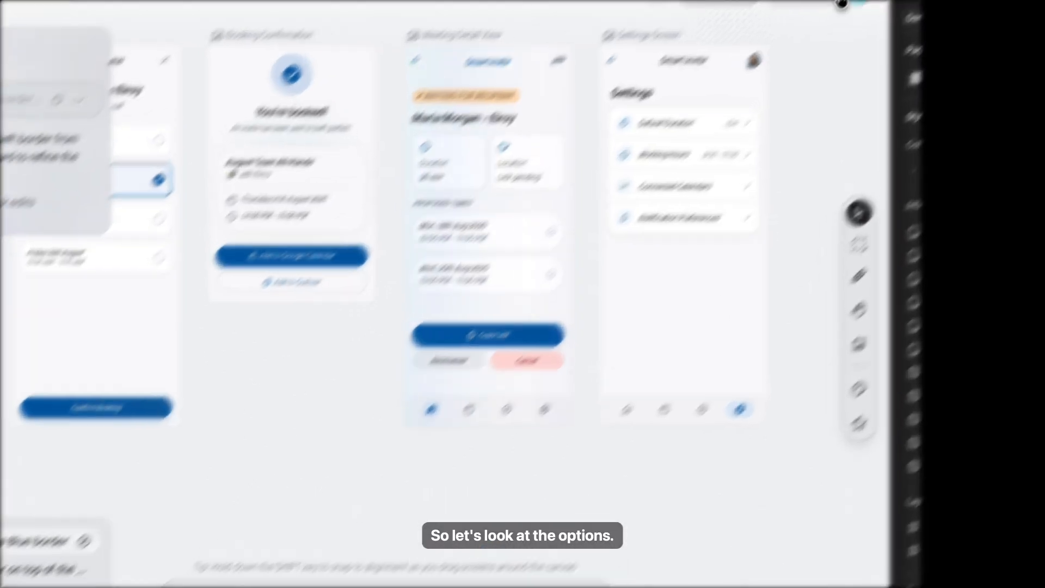
# - View the export formats offered for the Booking Confirmation screen and the project's sharing options
pyautogui.click(710, 28)
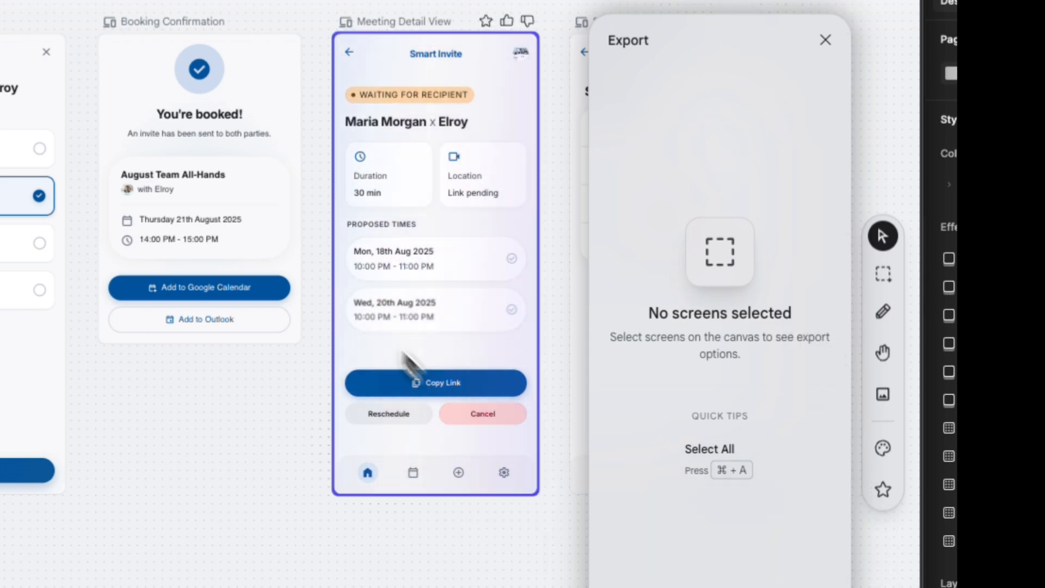
pyautogui.click(273, 262)
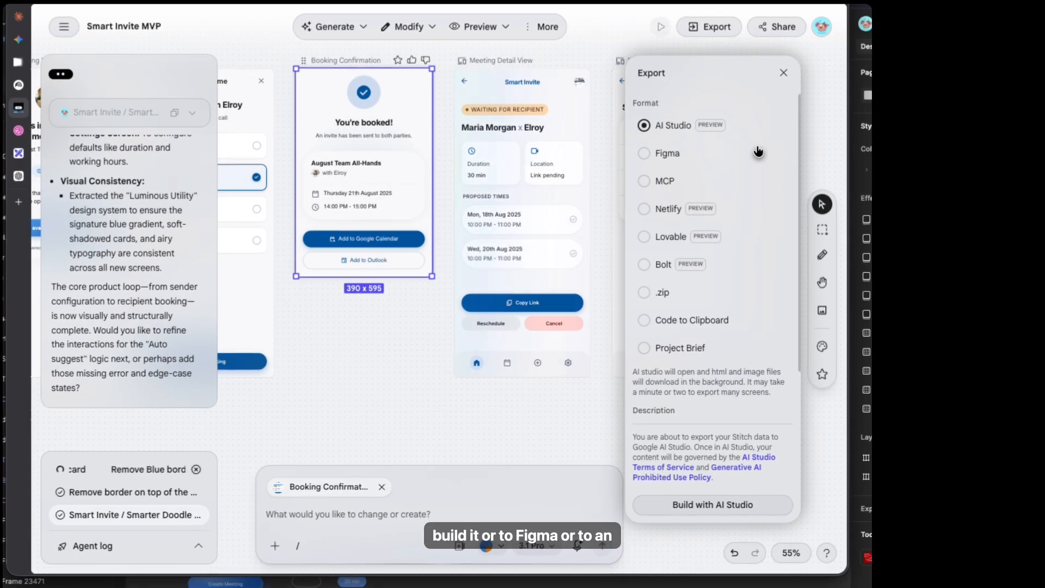
pyautogui.click(743, 183)
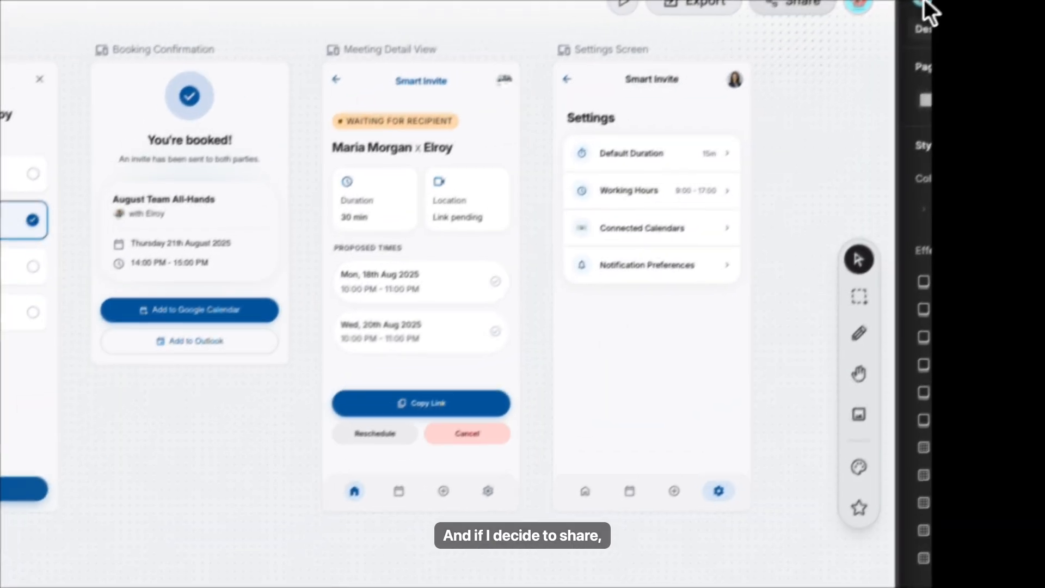
pyautogui.click(776, 28)
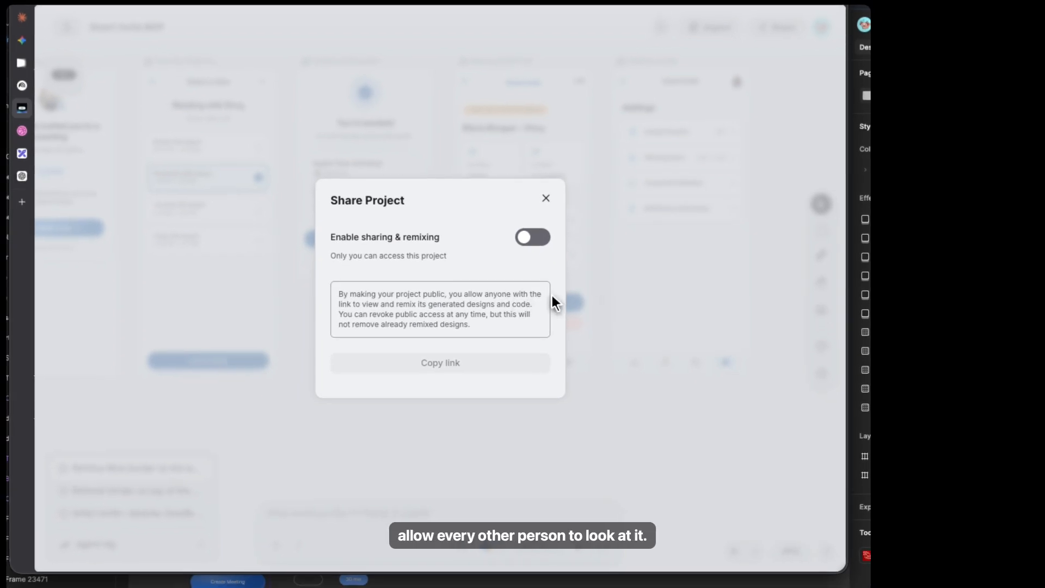
pyautogui.click(629, 201)
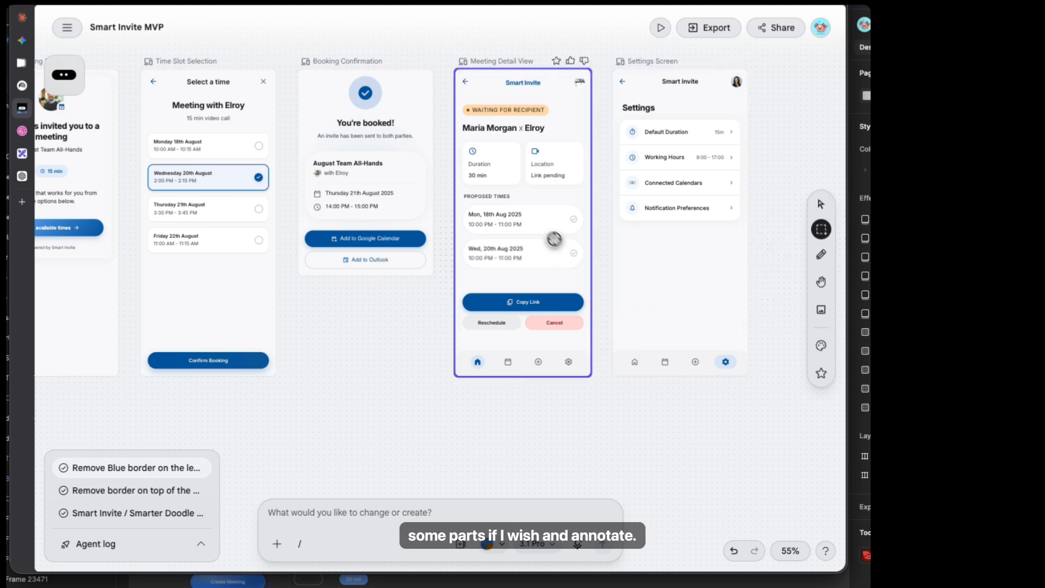
# - Try marking an area of the Booking Confirmation card for annotation and editing the screen's elements directly
pyautogui.moveTo(394, 143); pyautogui.dragTo(311, 201)
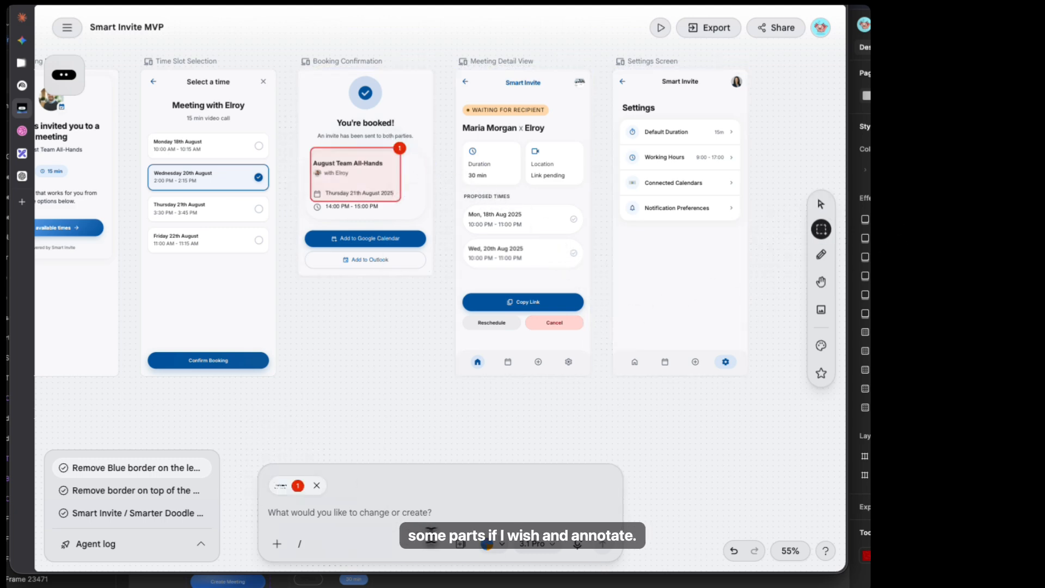
pyautogui.click(821, 254)
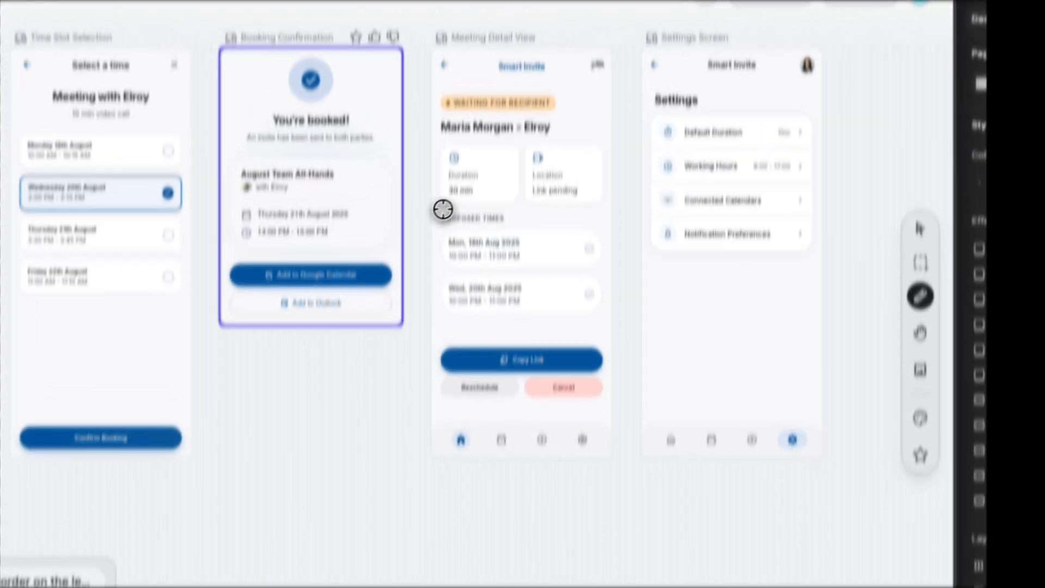
pyautogui.click(376, 193)
pyautogui.click(662, 253)
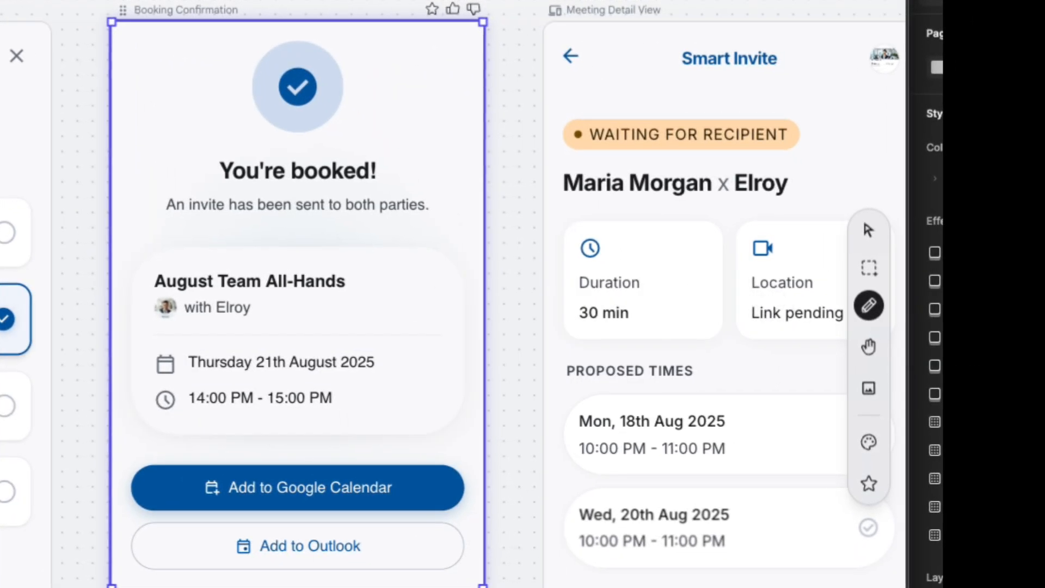
pyautogui.moveTo(488, 374); pyautogui.dragTo(28, 60)
pyautogui.keyDown('ctrl'); pyautogui.scroll(-5, 495, 326); pyautogui.keyUp('ctrl')
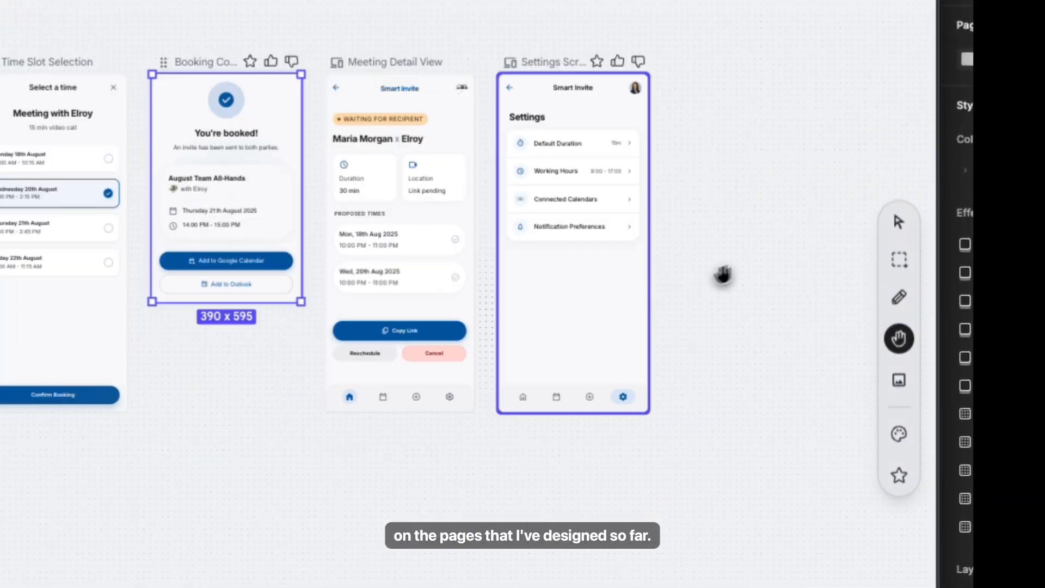
pyautogui.moveTo(722, 275); pyautogui.dragTo(871, 274)
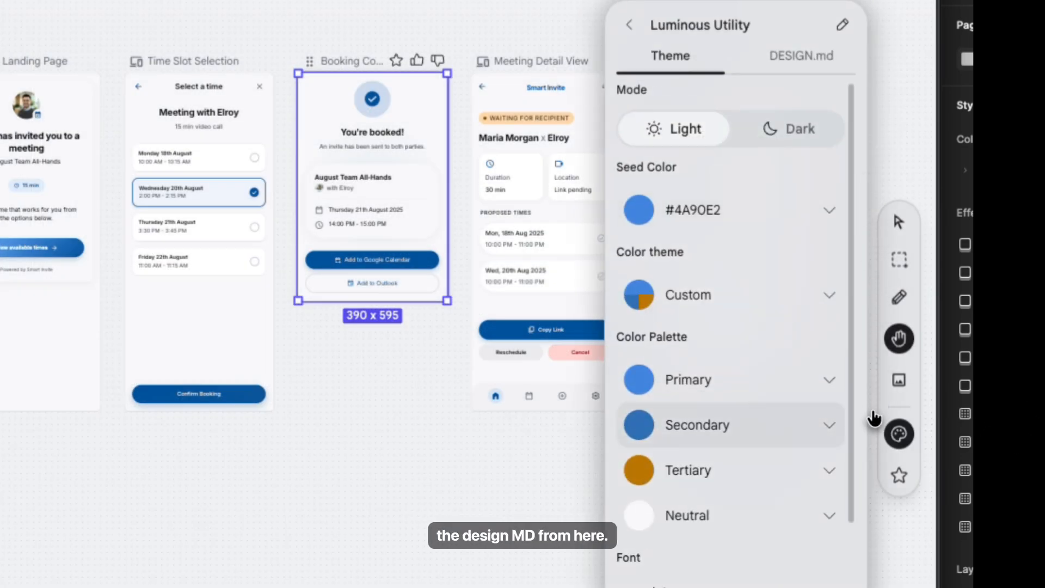
# - Review the Luminous Utility design system's theme settings and DESIGN.md, and view the commands available for the prompt
pyautogui.scroll(-2, 865, 420)
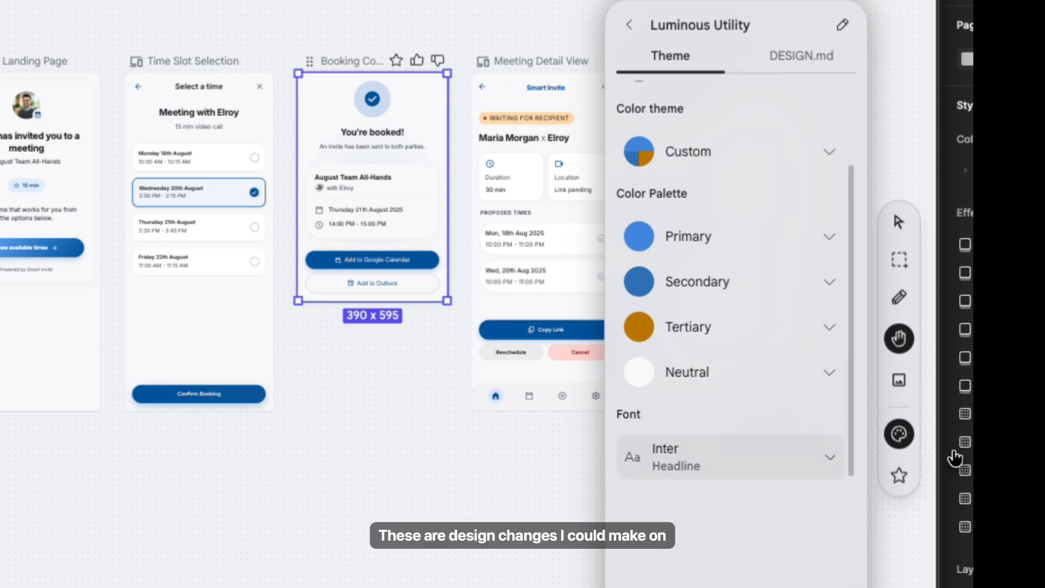
pyautogui.click(794, 59)
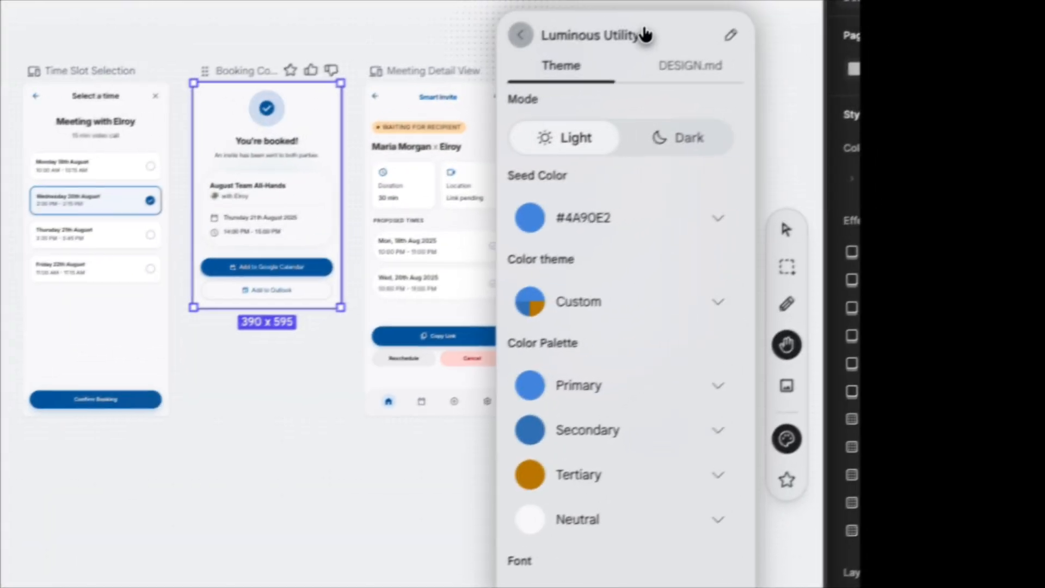
pyautogui.click(641, 73)
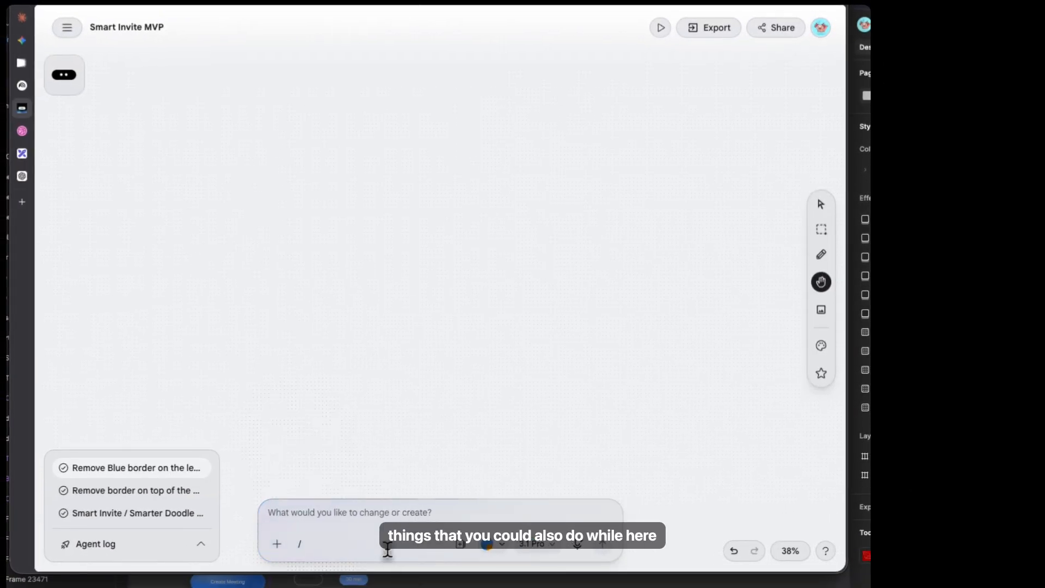
pyautogui.press('/')
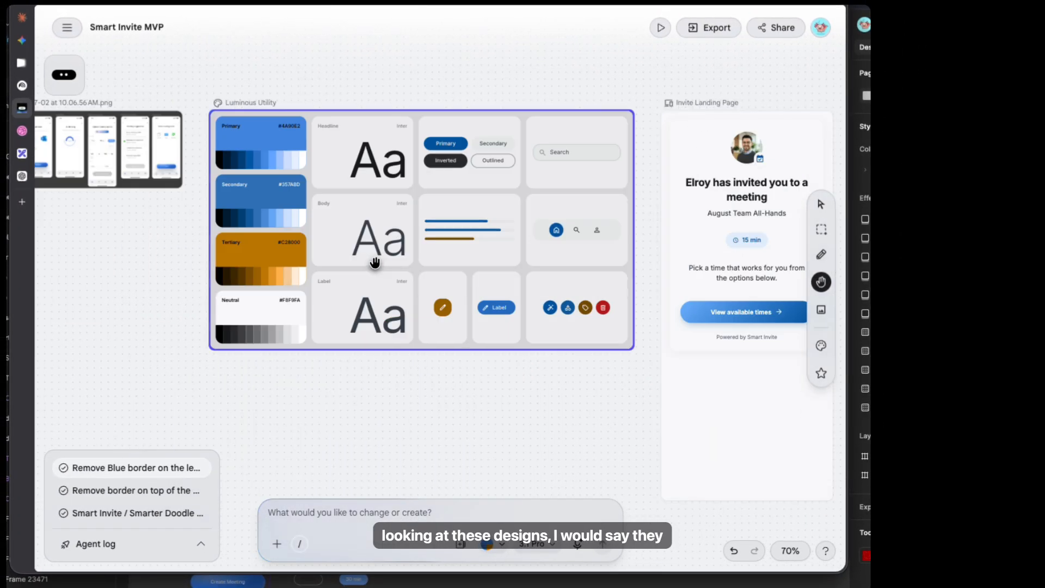
# - Compare the colours and style of the reference screenshot with the Luminous Utility palette and the generated screens
pyautogui.hscroll(-10, 375, 262)
pyautogui.hscroll(5, 606, 266)
pyautogui.scroll(8, 522, 183)
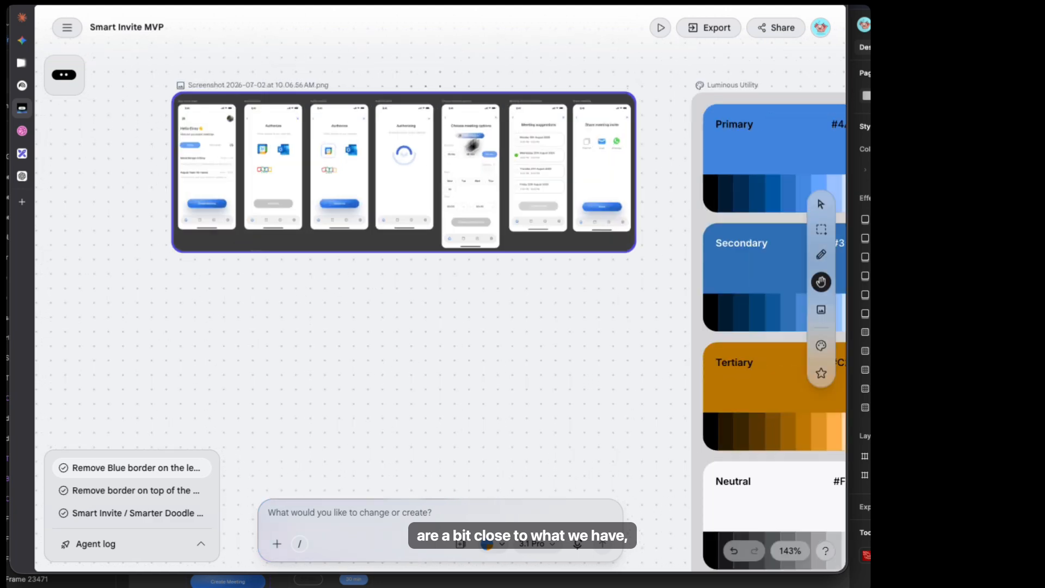
pyautogui.scroll(4, 327, 171)
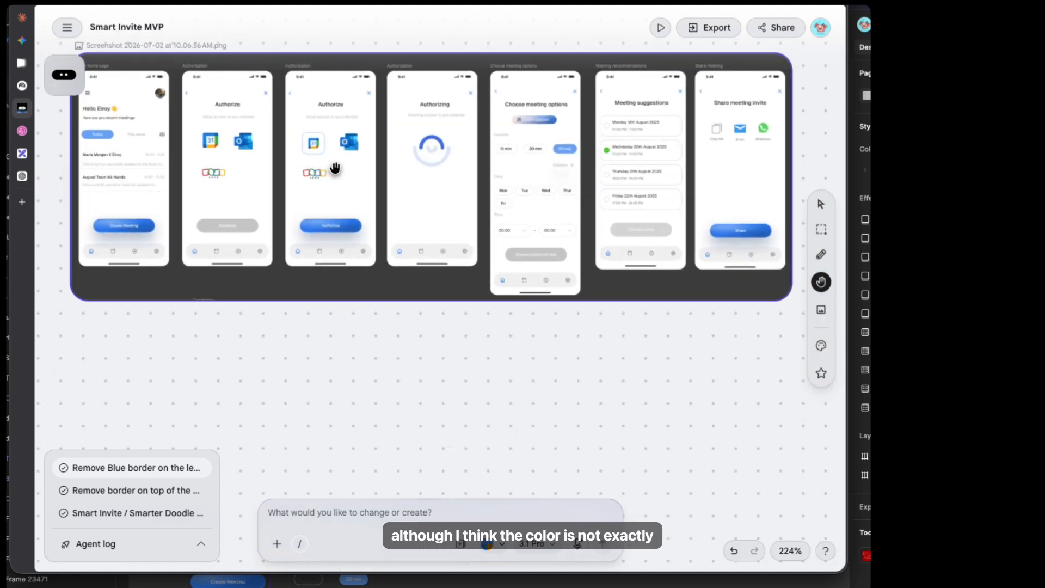
pyautogui.scroll(-2, 408, 185)
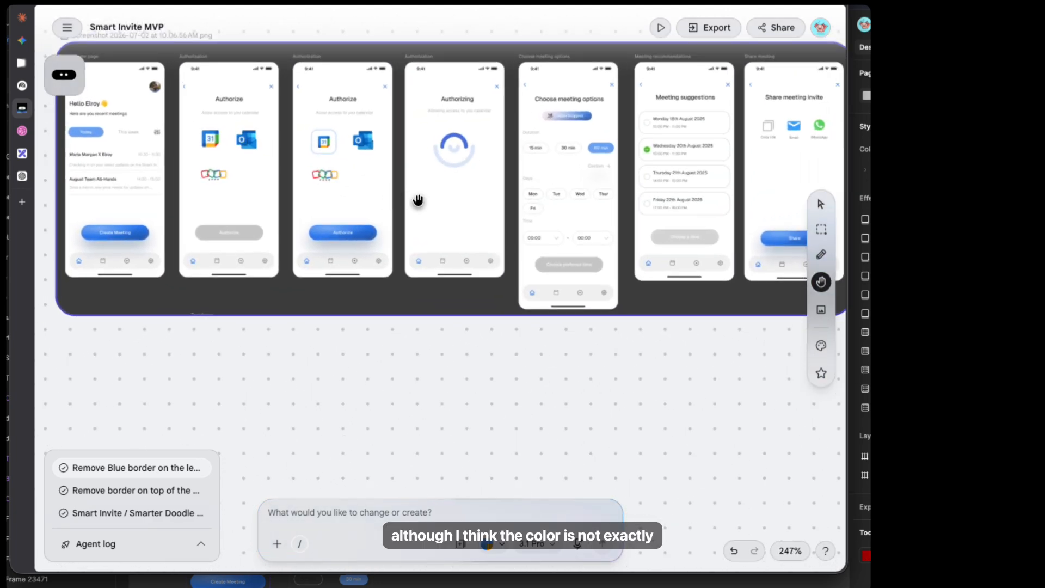
pyautogui.scroll(-8, 361, 201)
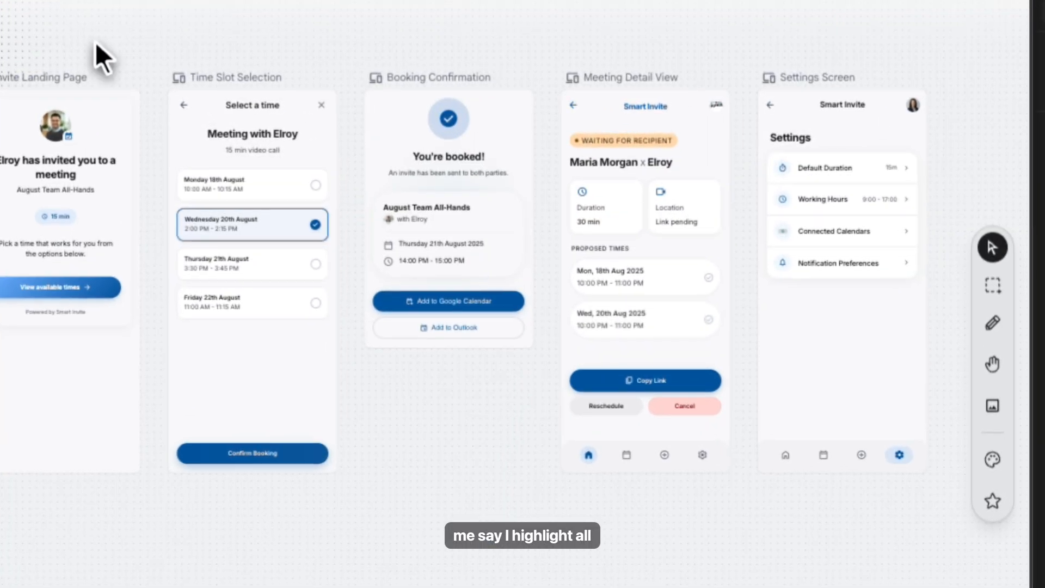
# - Copy the five generated screens using the Figma export format and paste them into the Figma file beside the existing mockups
pyautogui.moveTo(1, 46); pyautogui.dragTo(849, 482)
pyautogui.click(676, 32)
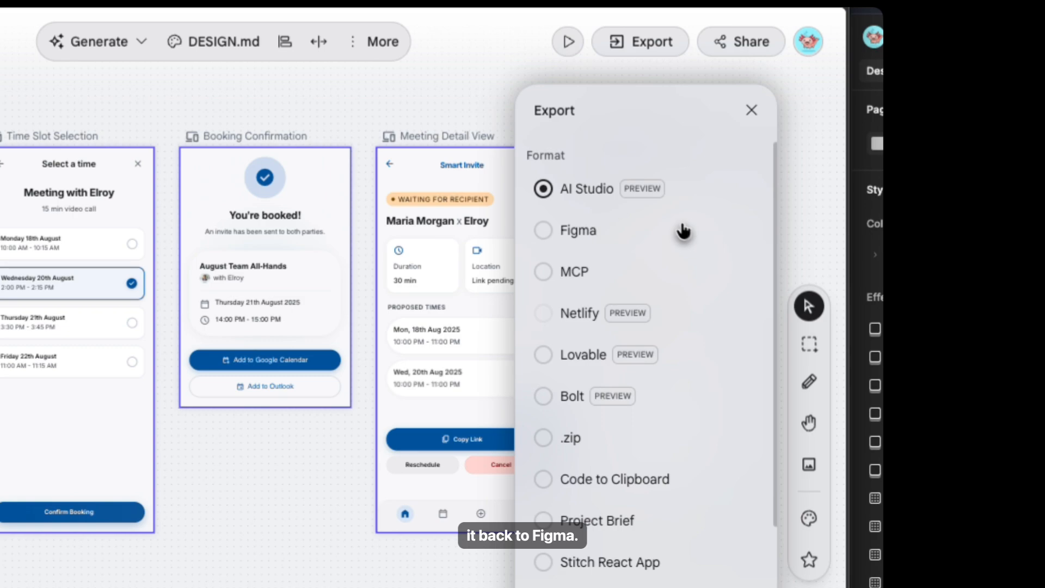
pyautogui.click(686, 233)
pyautogui.click(761, 503)
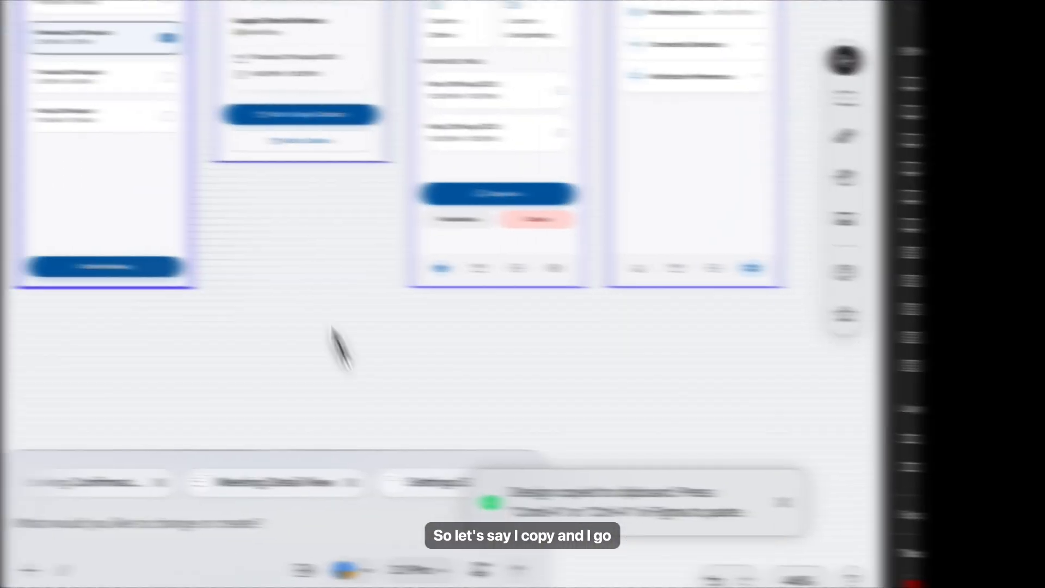
pyautogui.press('super+Tab')
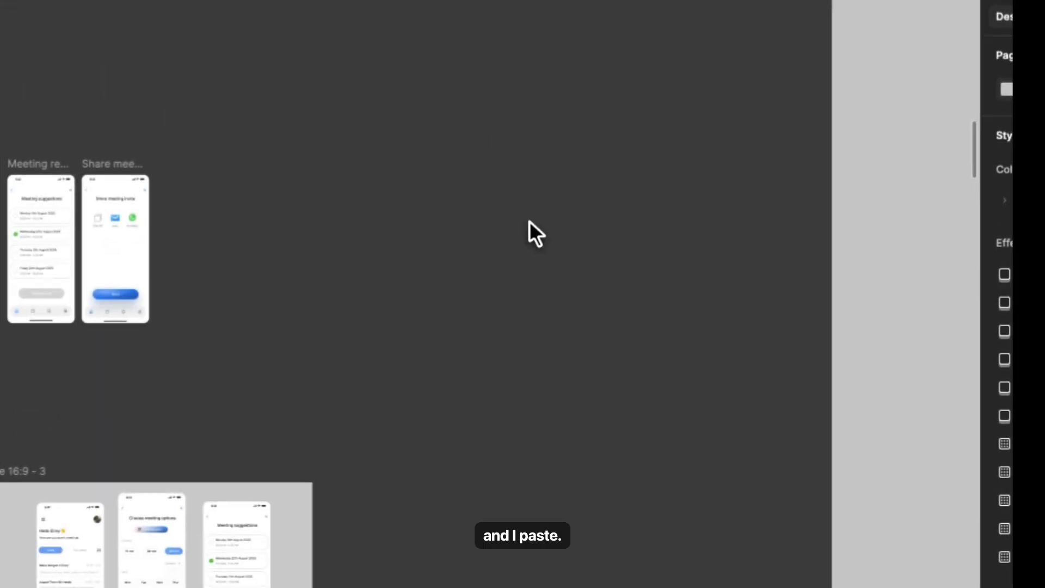
pyautogui.press('super+v')
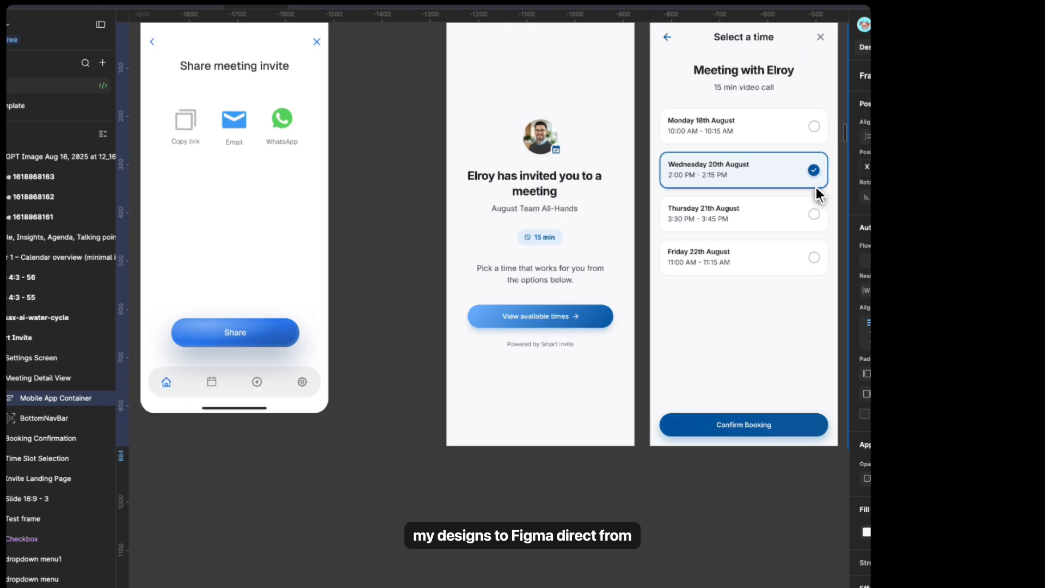
# - Examine the pasted screens in Figma against the original Smart Invite mockups for consistency of style and colour
pyautogui.scroll(-5, 751, 199)
pyautogui.scroll(7, 762, 197)
pyautogui.scroll(-3, 817, 194)
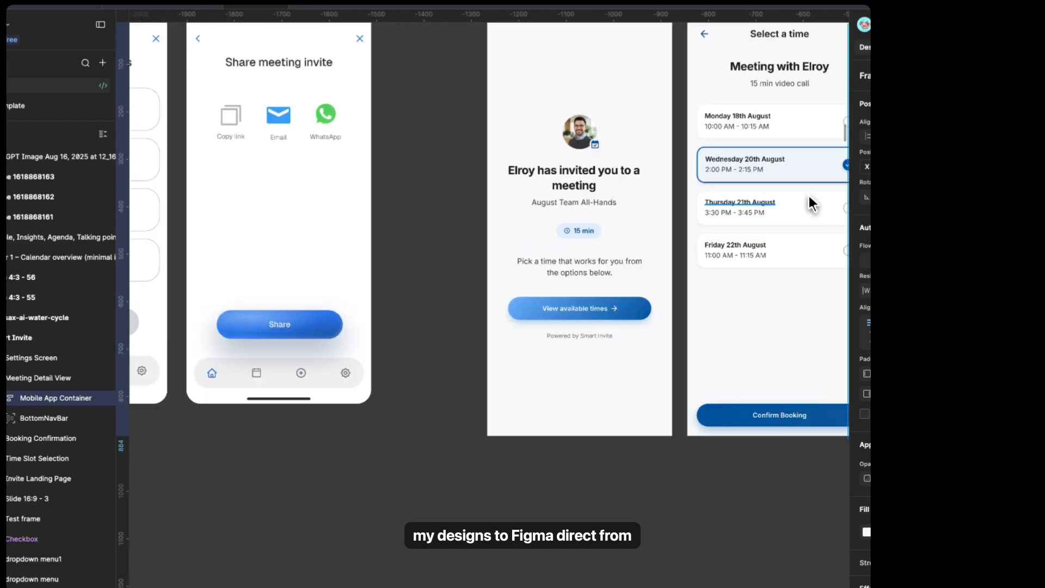
pyautogui.hscroll(10, 789, 197)
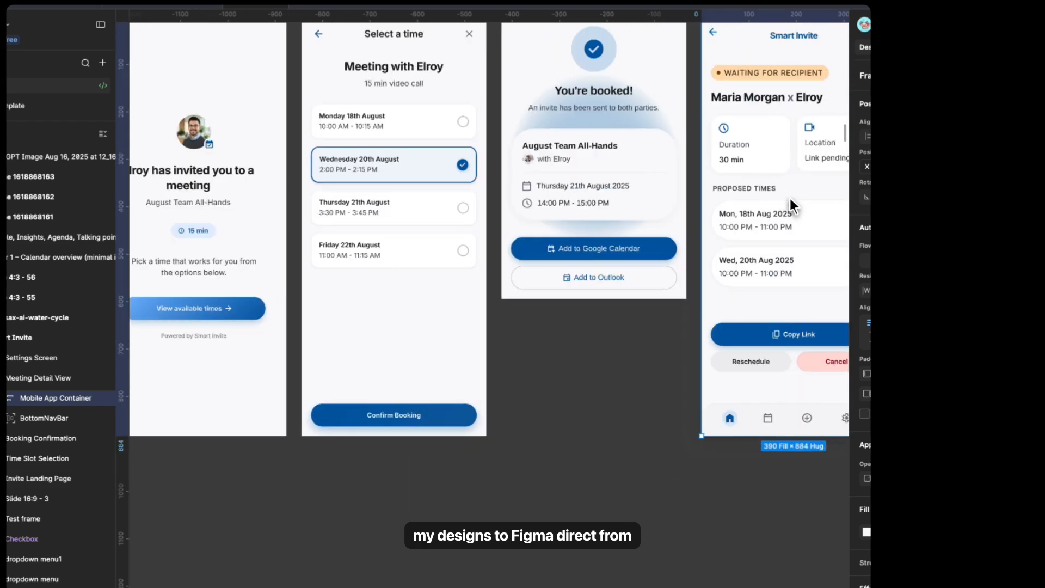
pyautogui.hscroll(9, 792, 206)
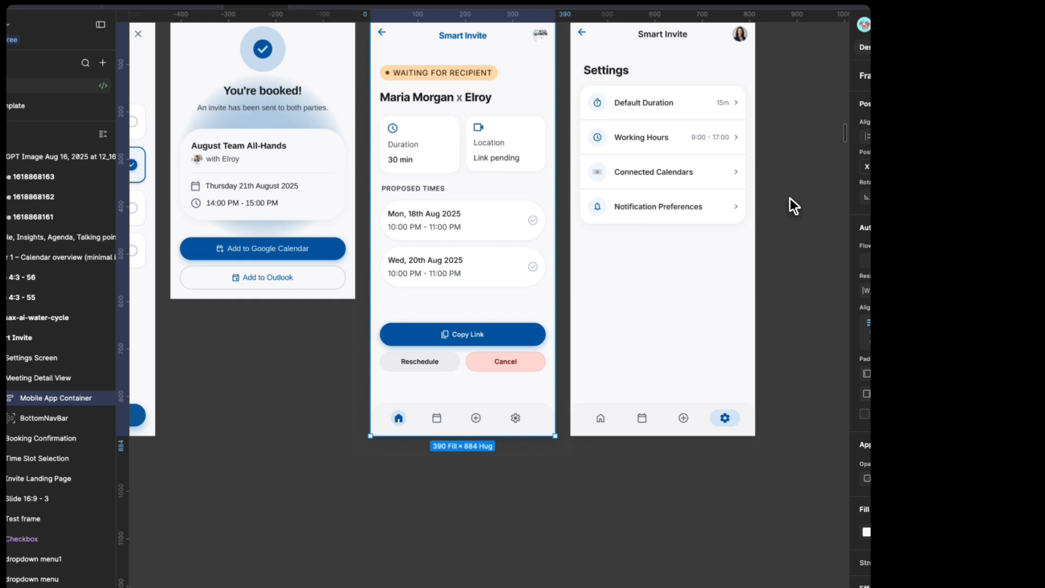
pyautogui.hscroll(-20, 790, 198)
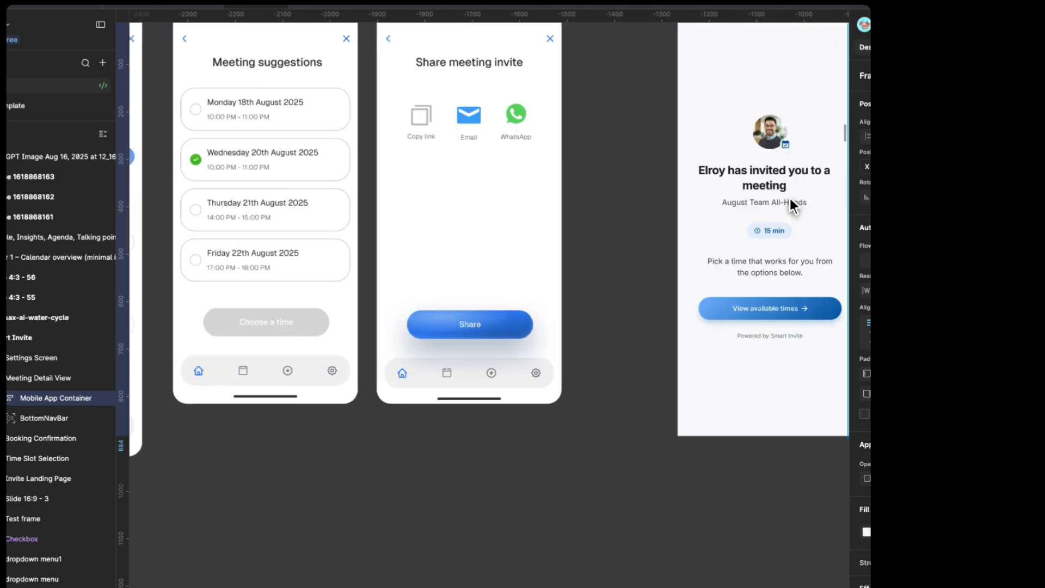
pyautogui.hscroll(-20, 790, 198)
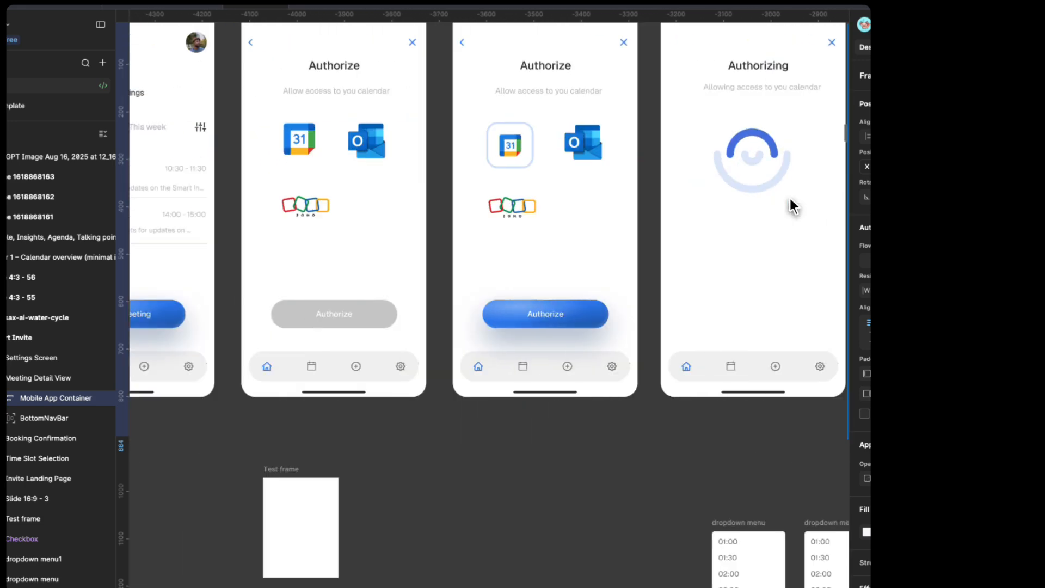
pyautogui.hscroll(10, 789, 198)
pyautogui.hscroll(20, 790, 201)
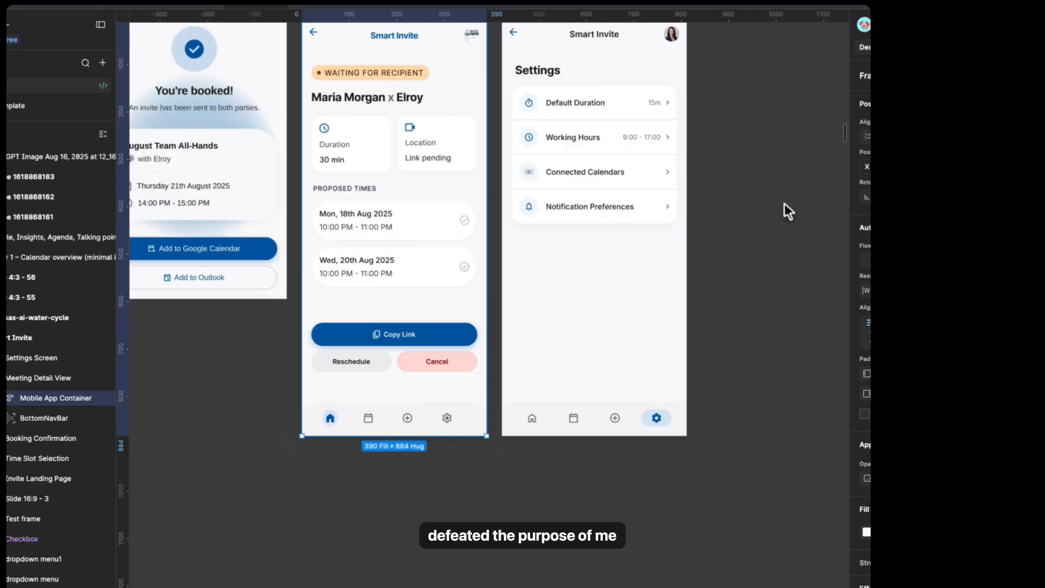
# - Review the original meeting suggestions and share invite mockups in Figma alongside the screens brought in from Stitch
pyautogui.hscroll(-20, 763, 210)
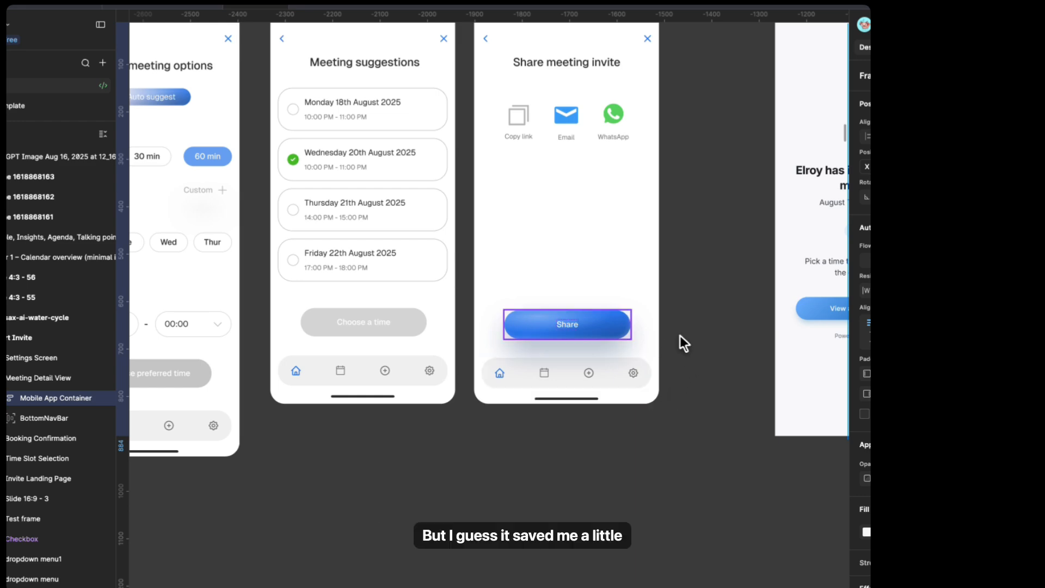
pyautogui.scroll(5, 680, 335)
pyautogui.hscroll(8, 679, 334)
pyautogui.scroll(-4, 674, 299)
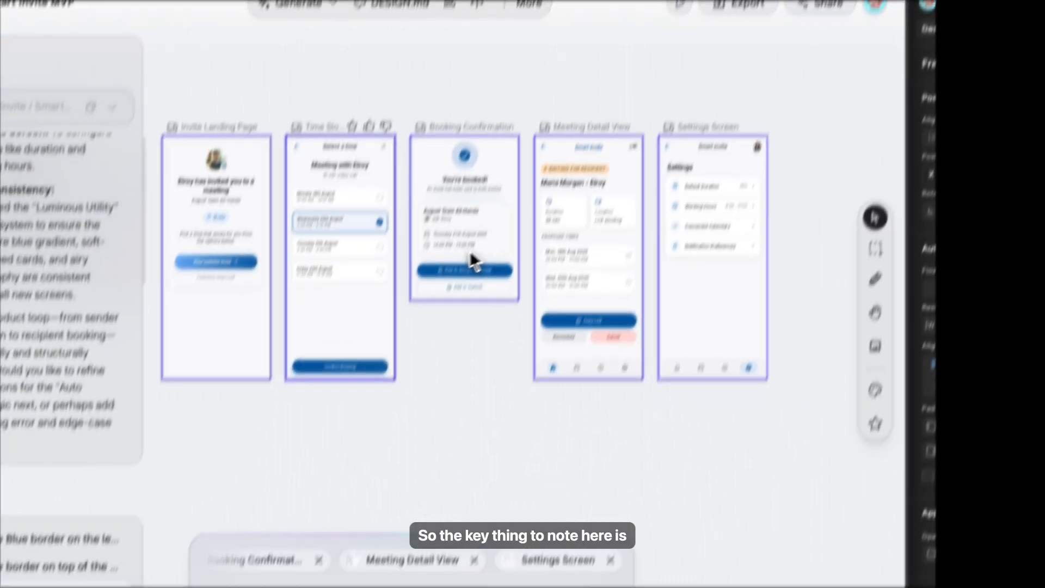
# - Switch back to Google Stitch and examine the Luminous Utility palette, typography and components beside the generated screens
pyautogui.hscroll(-7, 452, 297)
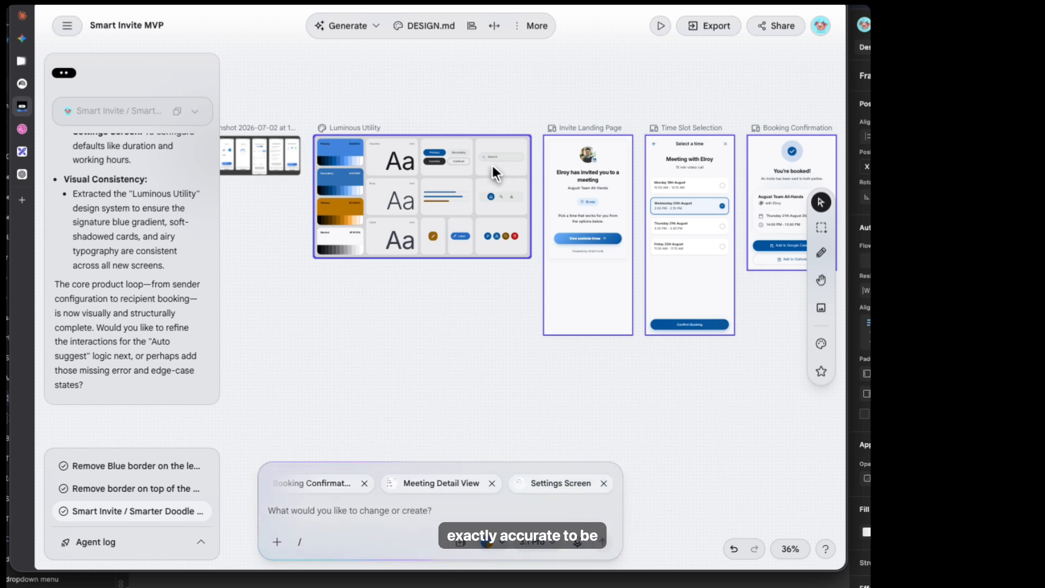
pyautogui.scroll(5, 490, 163)
pyautogui.scroll(3, 413, 145)
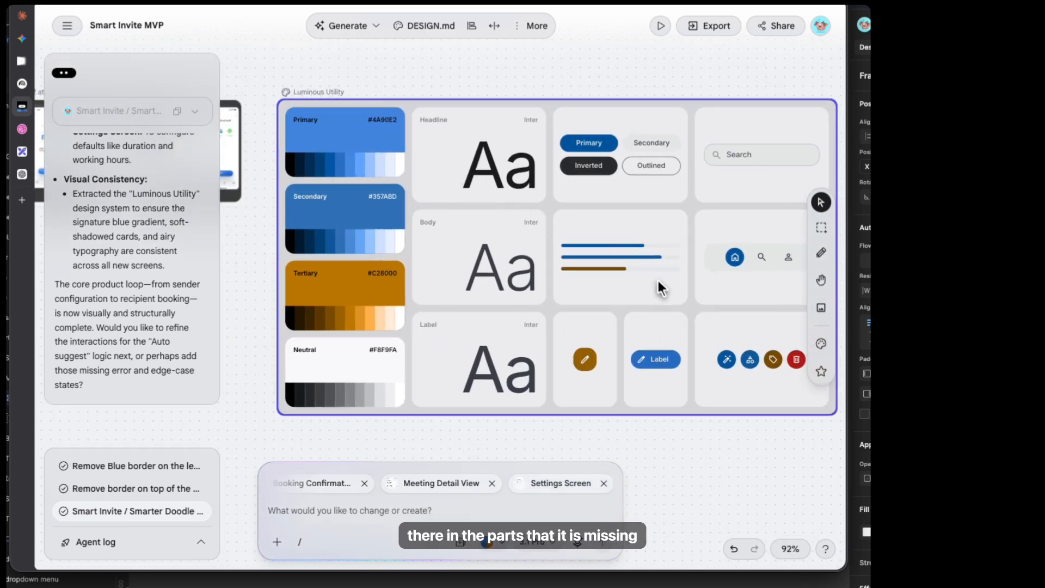
pyautogui.scroll(-5, 564, 302)
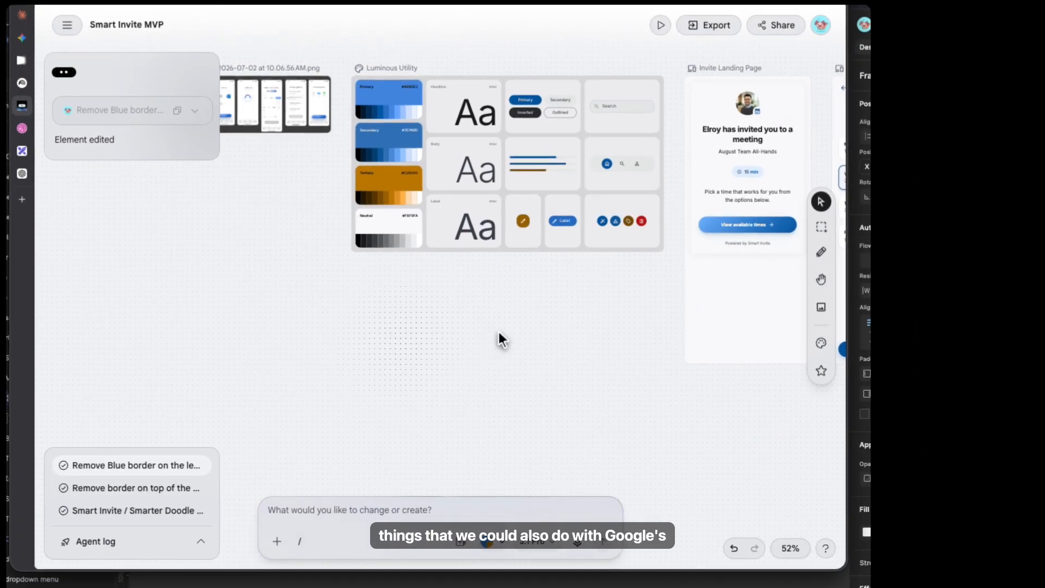
# - Generate a logo for this brand with the Logo command, asking for it to use the design guidelines
pyautogui.scroll(-2, 443, 339)
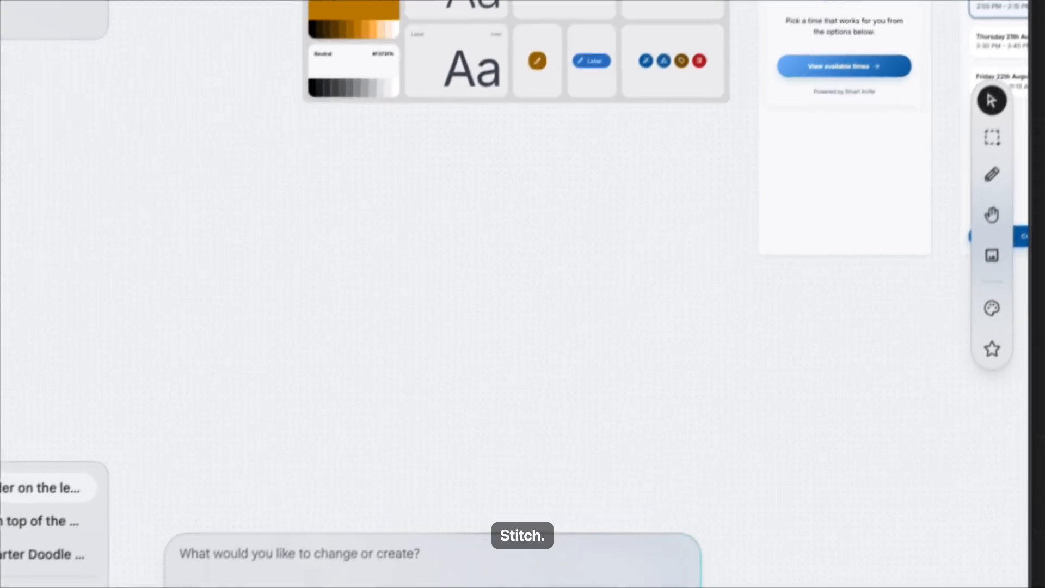
pyautogui.click(299, 542)
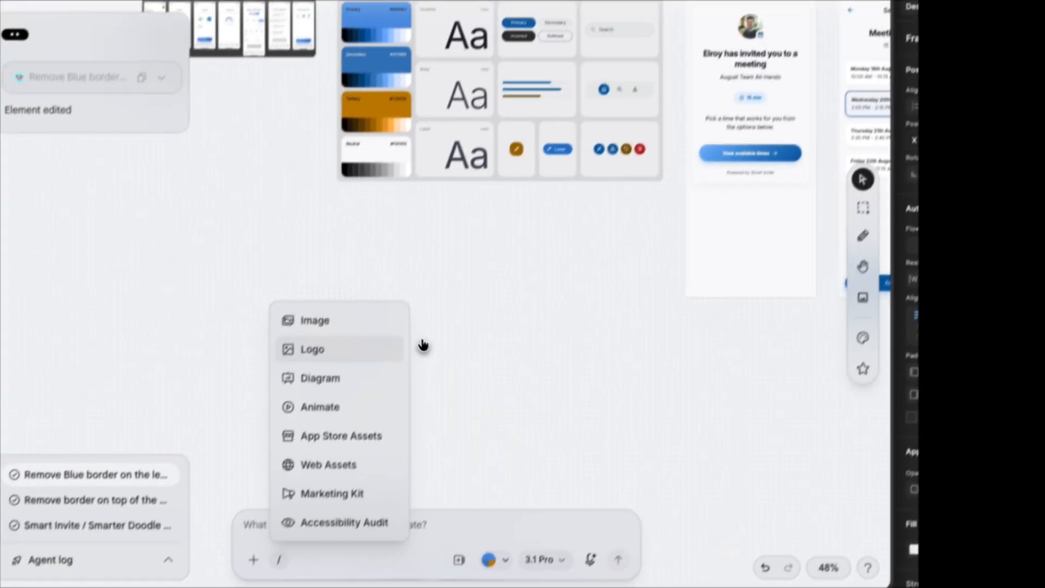
pyautogui.click(303, 320)
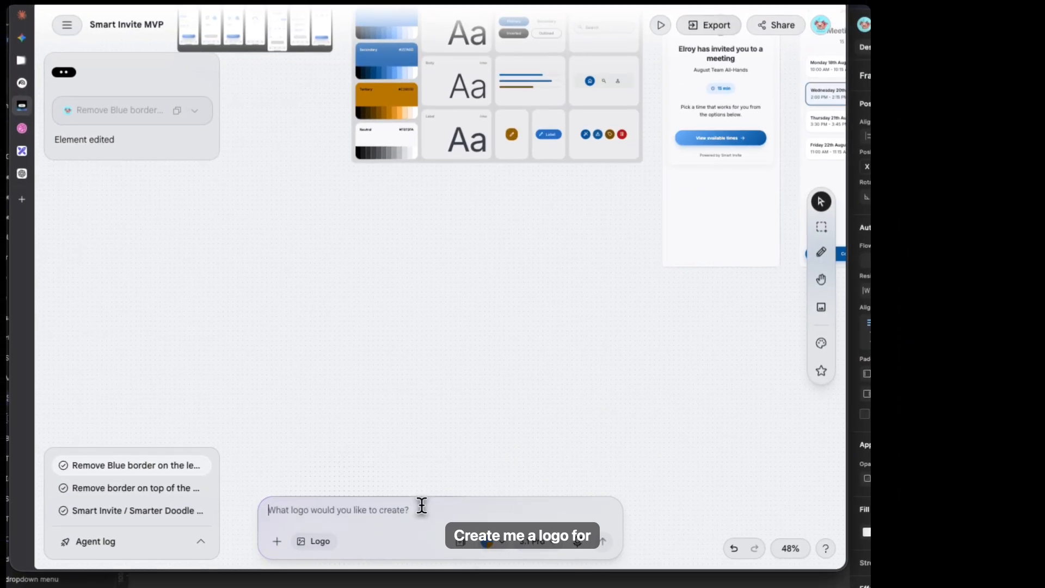
pyautogui.write('Create me a logo for thi')
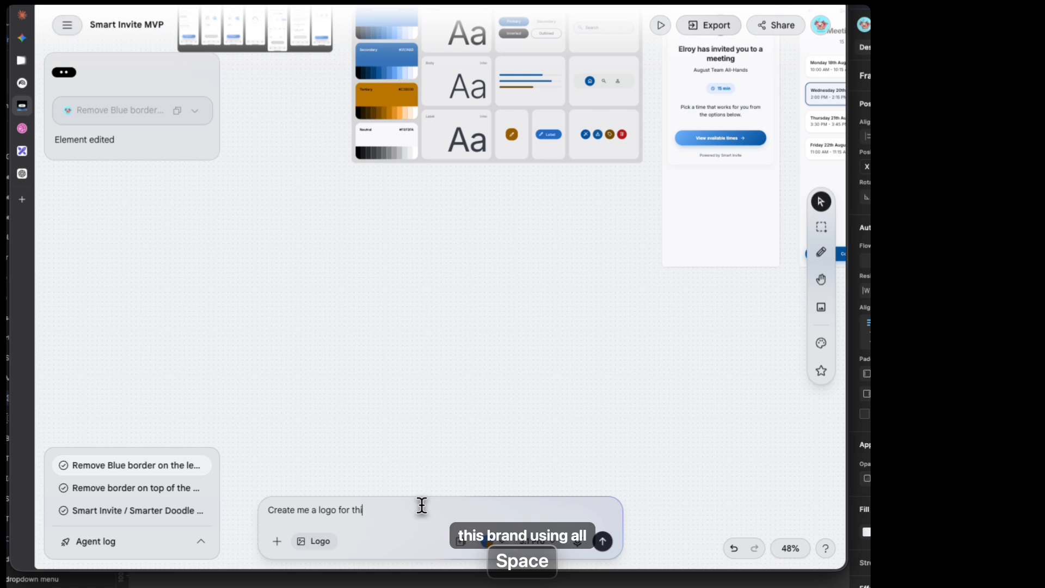
pyautogui.write('s brand using all the')
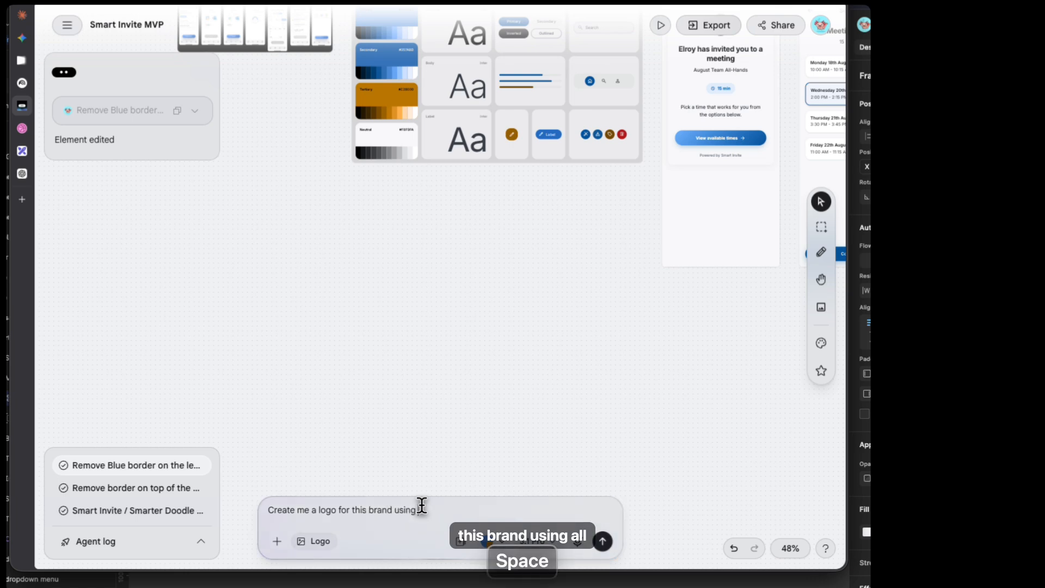
pyautogui.press('BackSpace')
pyautogui.press('BackSpace')
pyautogui.press('BackSpace')
pyautogui.press('BackSpace')
pyautogui.press('BackSpace')
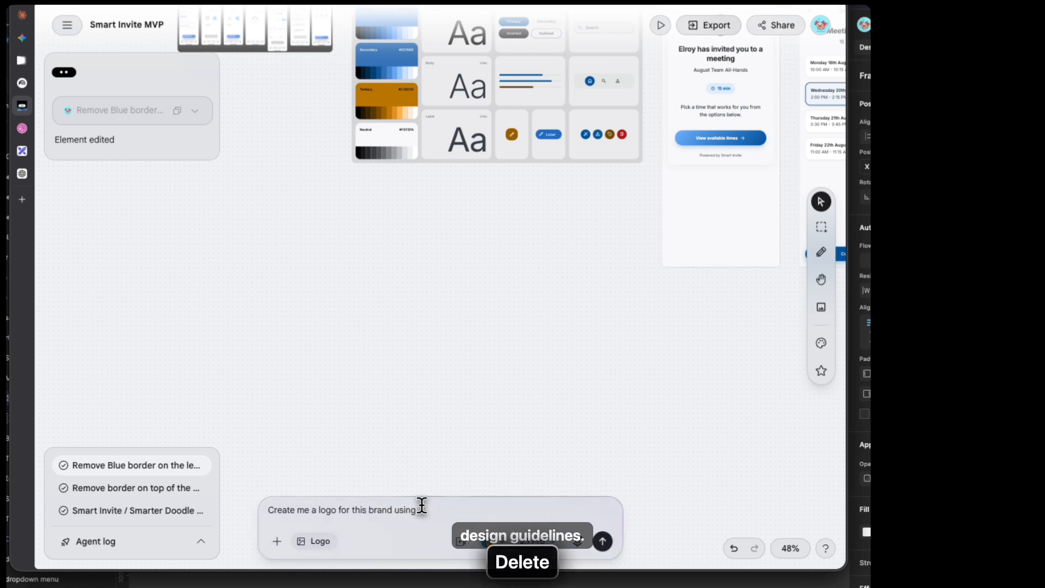
pyautogui.press('Return')
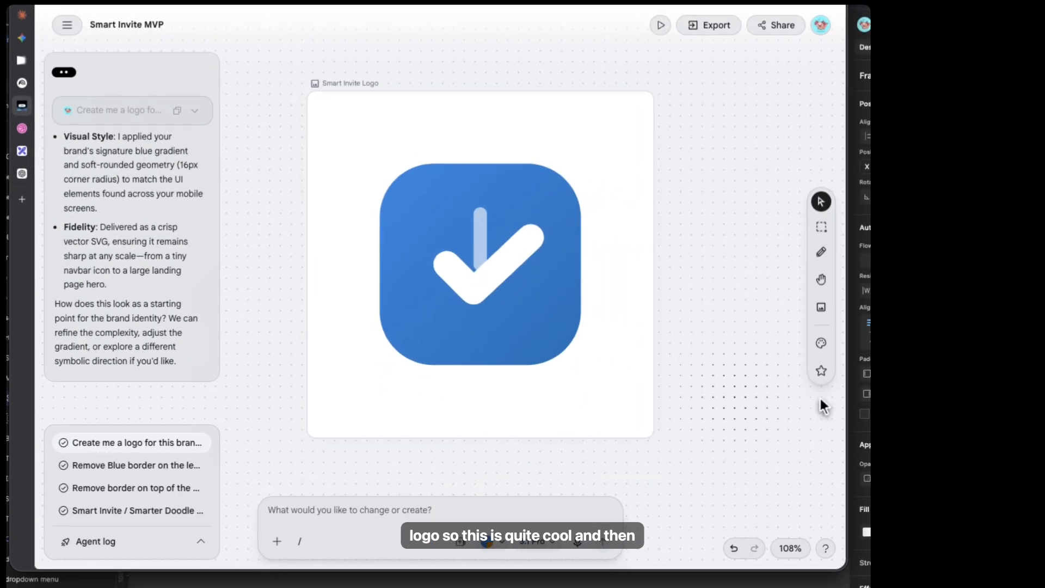
# - Generate a branding kit for the Smart Invite logo with the Marketing Kit command, attaching the logo to the prompt
pyautogui.scroll(-3, 576, 351)
pyautogui.hscroll(8, 606, 361)
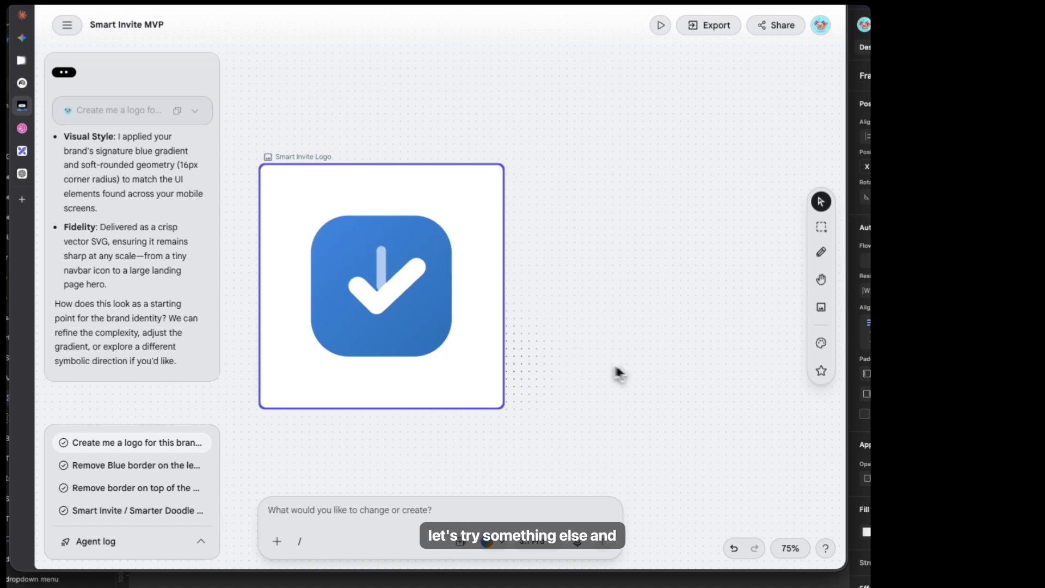
pyautogui.click(380, 541)
pyautogui.hscroll(-6, 430, 353)
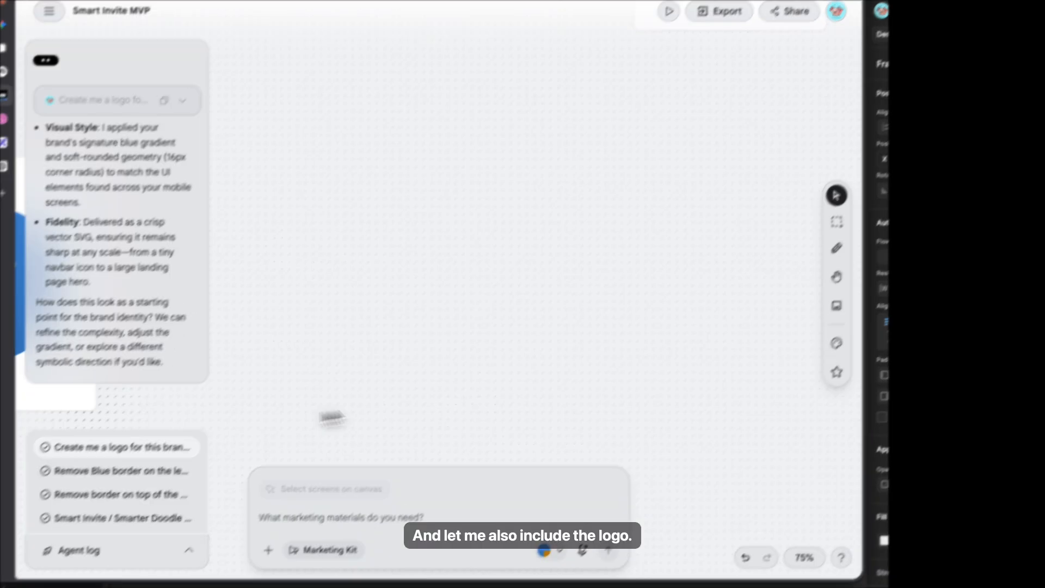
pyautogui.hscroll(-6, 422, 351)
pyautogui.click(549, 203)
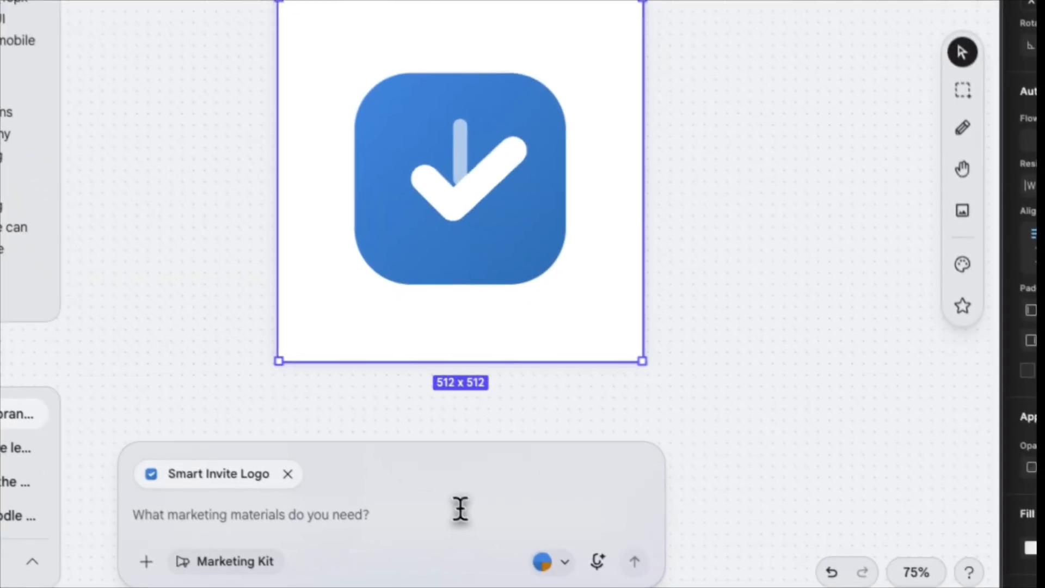
pyautogui.write('Crate a')
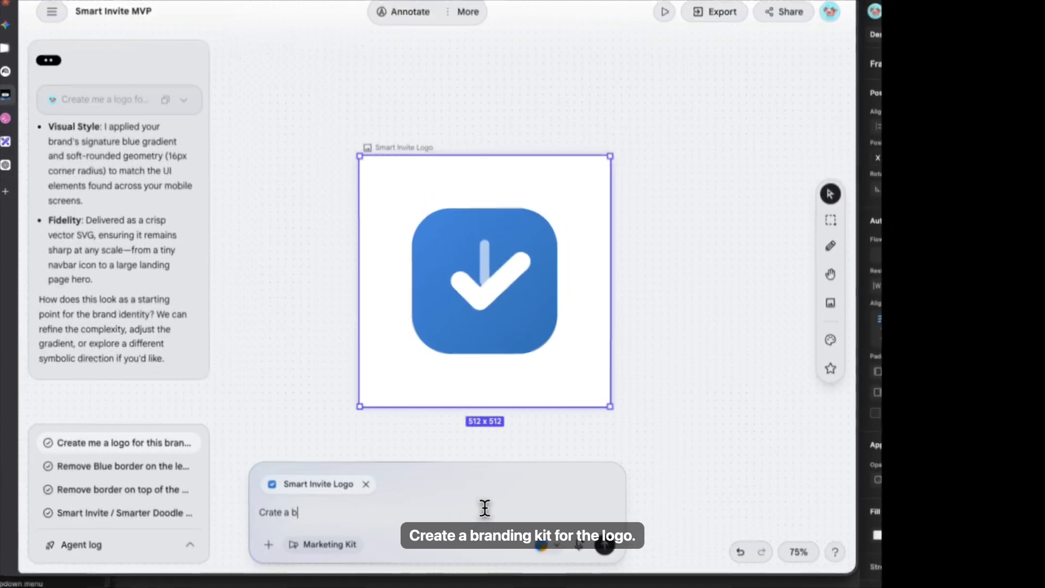
pyautogui.press('BackSpace')
pyautogui.press('BackSpace')
pyautogui.press('BackSpace')
pyautogui.press('BackSpace')
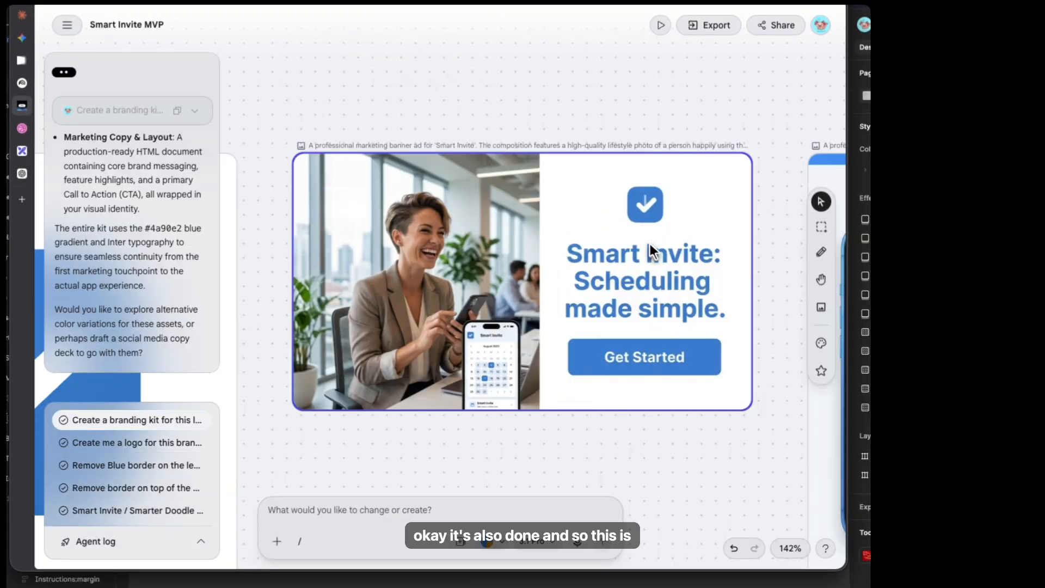
# - Examine the generated marketing banner ad and the social media card, including the card's top border
pyautogui.hscroll(3, 663, 264)
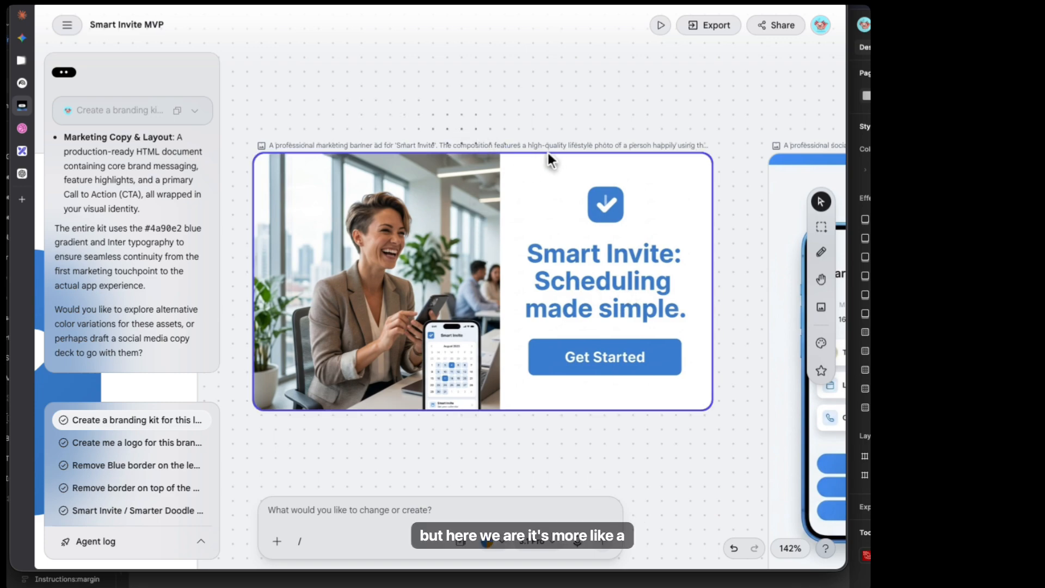
pyautogui.click(659, 146)
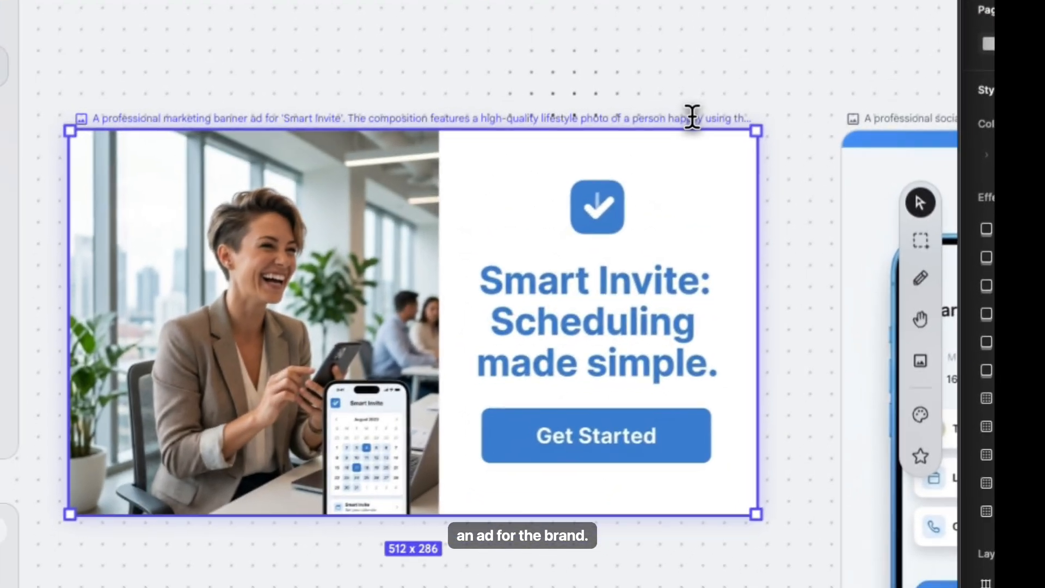
pyautogui.click(351, 552)
pyautogui.hscroll(8, 523, 507)
pyautogui.hscroll(2, 559, 394)
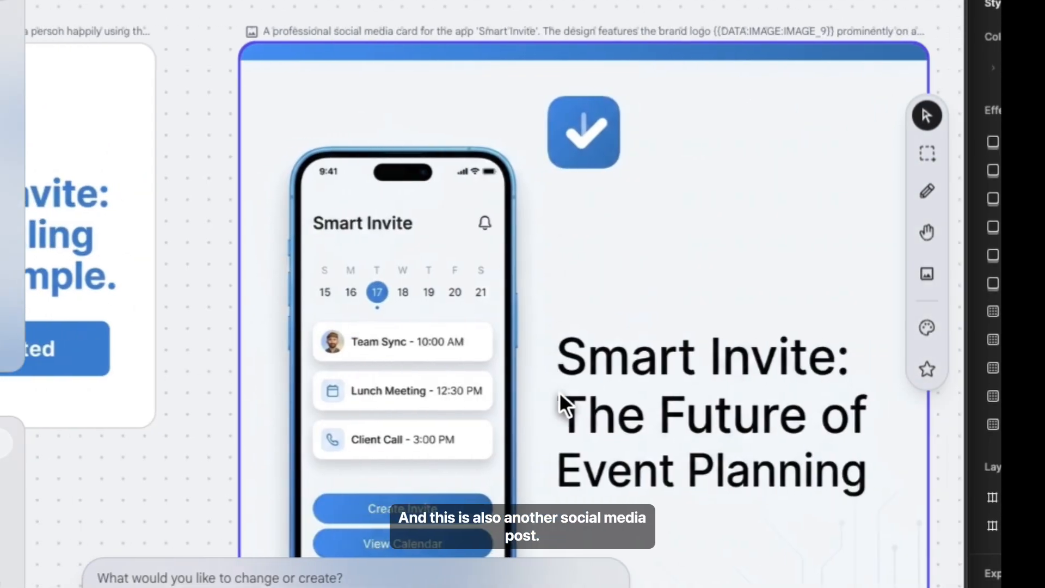
pyautogui.scroll(-4, 567, 389)
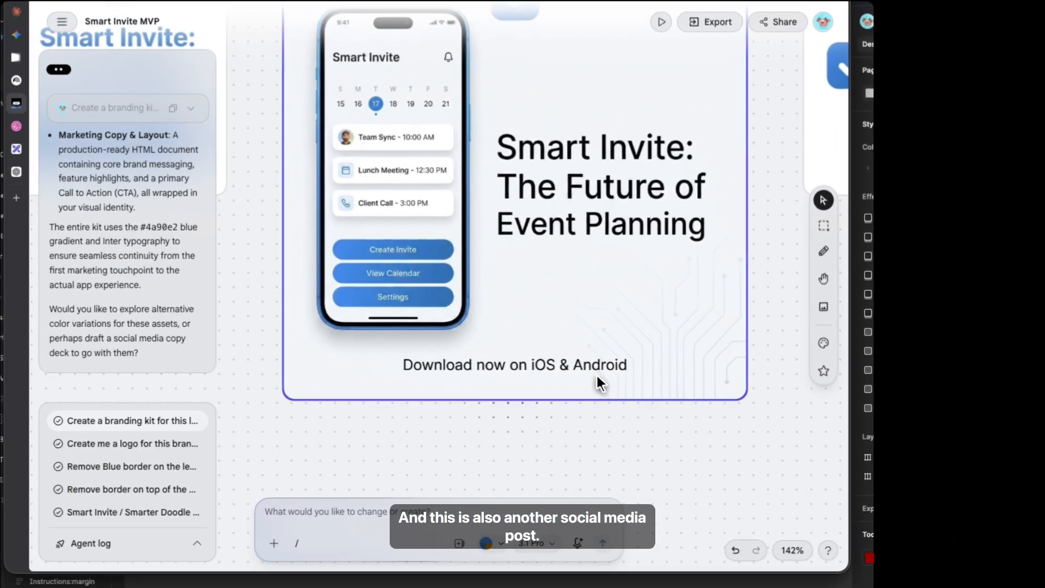
pyautogui.scroll(5, 596, 373)
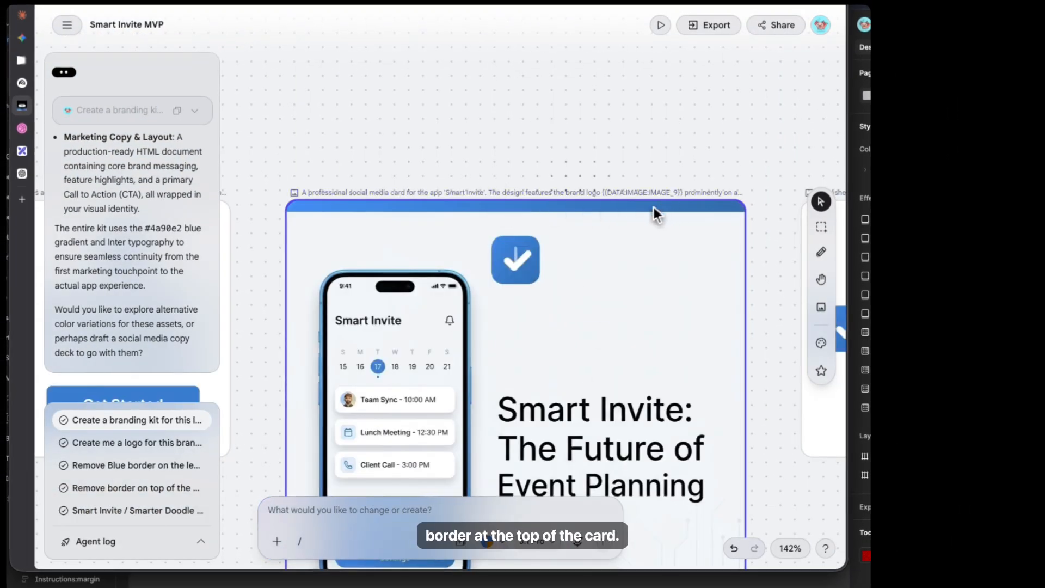
pyautogui.scroll(-5, 642, 207)
pyautogui.scroll(1, 638, 211)
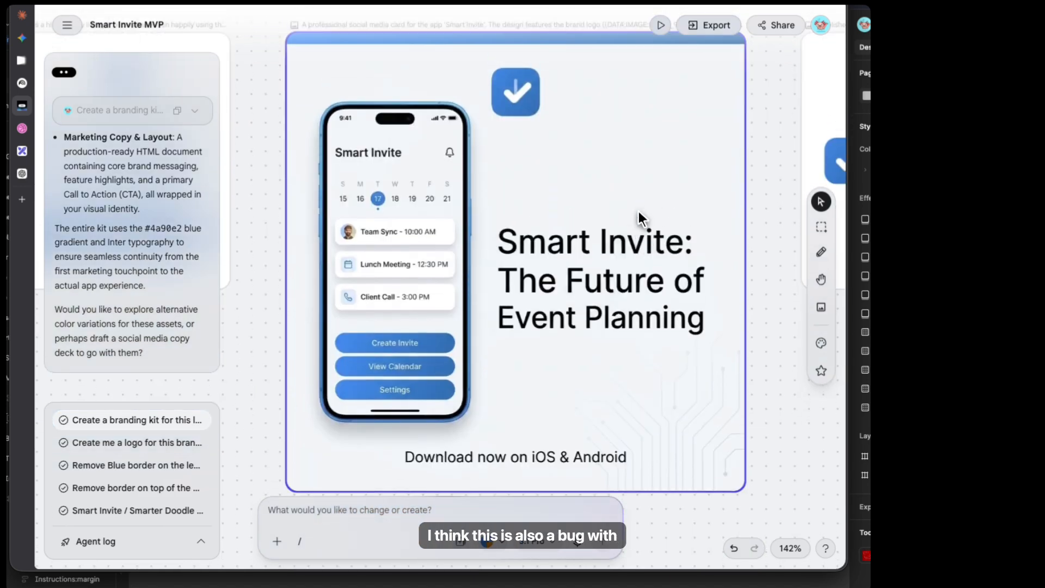
pyautogui.scroll(1, 634, 213)
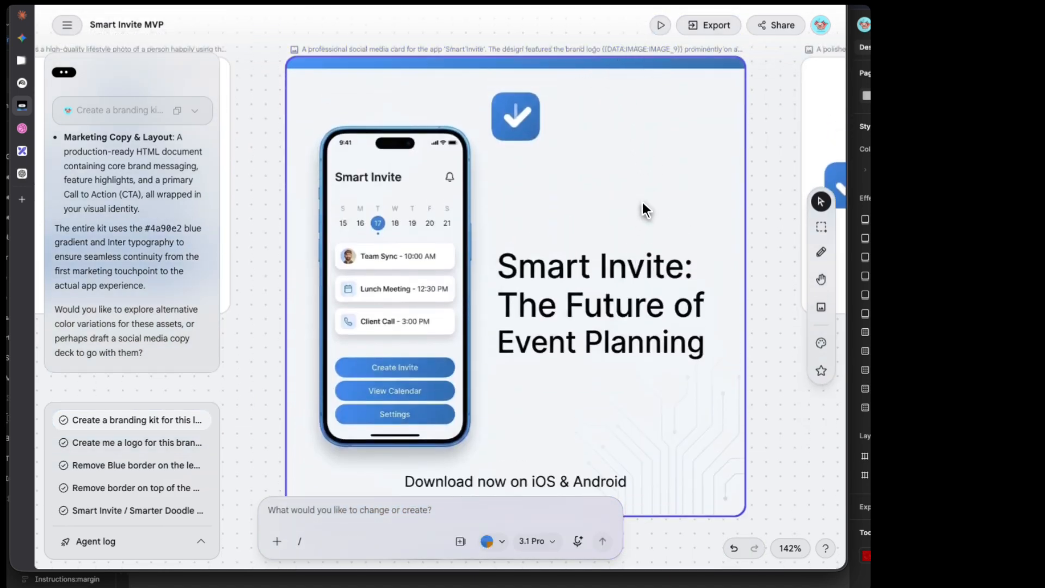
# - Examine the generated email header graphic and the Marketing Kit Copy & Layout design
pyautogui.scroll(-2, 644, 190)
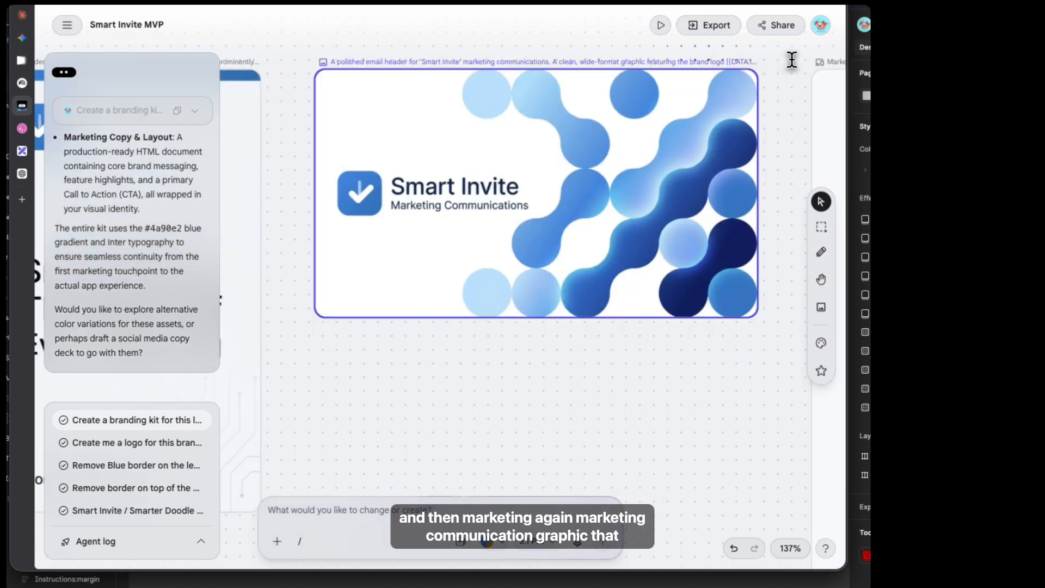
pyautogui.hscroll(12, 719, 286)
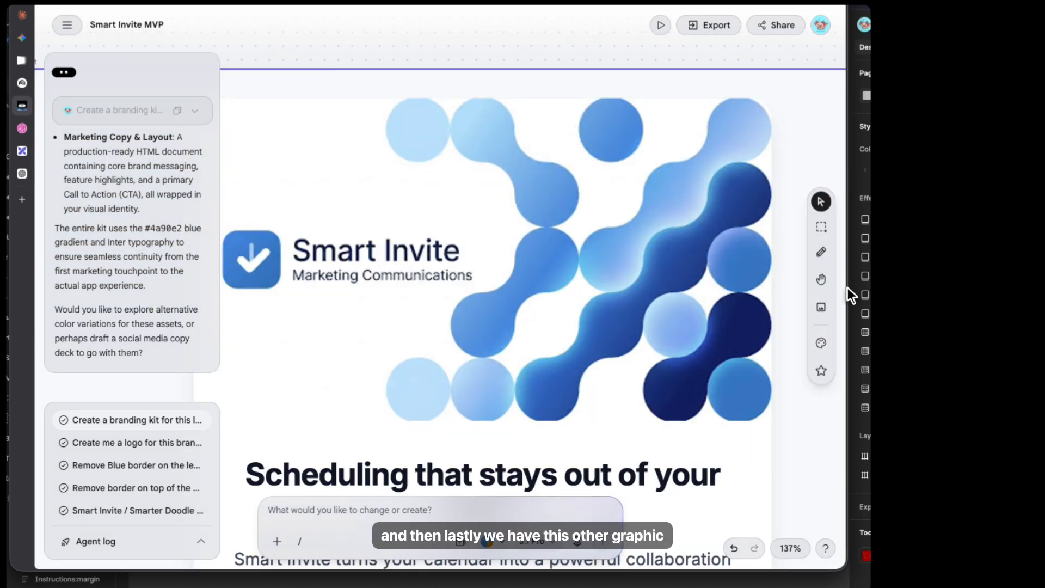
pyautogui.scroll(-4, 817, 294)
pyautogui.scroll(-6, 766, 291)
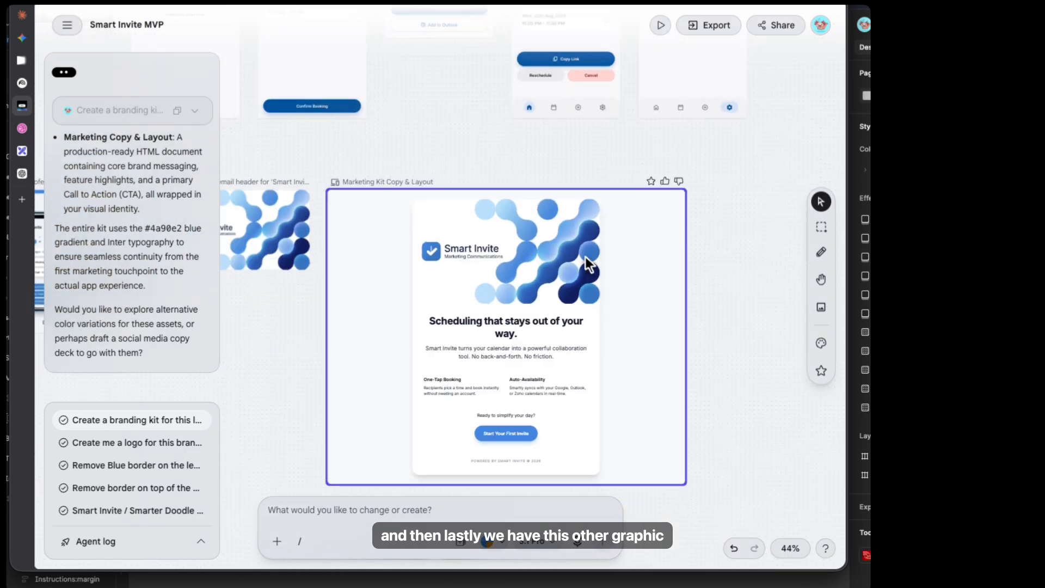
pyautogui.click(585, 270)
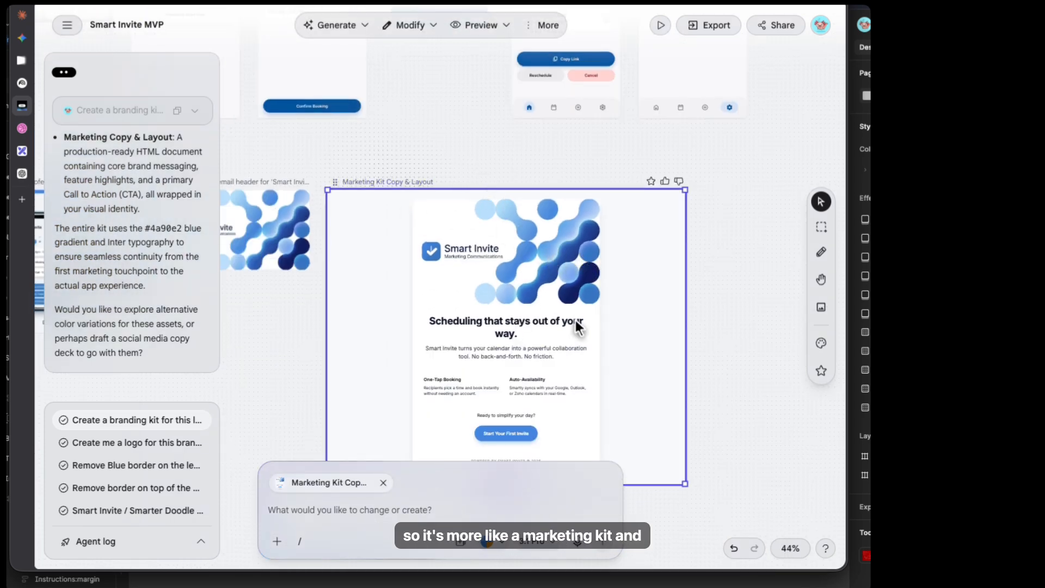
pyautogui.scroll(-2, 579, 343)
pyautogui.scroll(5, 580, 269)
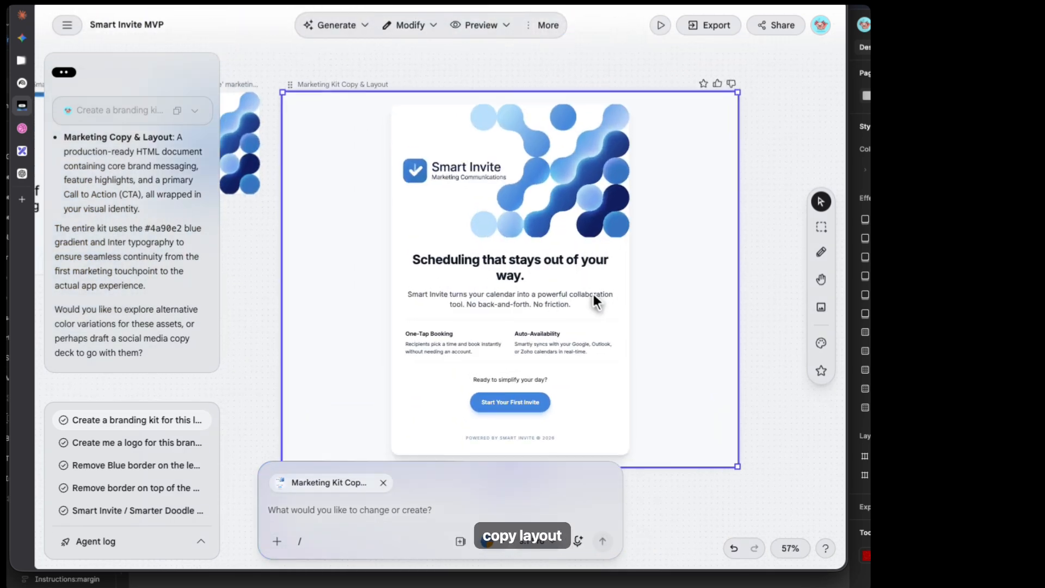
pyautogui.scroll(-2, 602, 322)
pyautogui.scroll(2, 585, 121)
pyautogui.scroll(5, 593, 209)
pyautogui.scroll(-1, 621, 250)
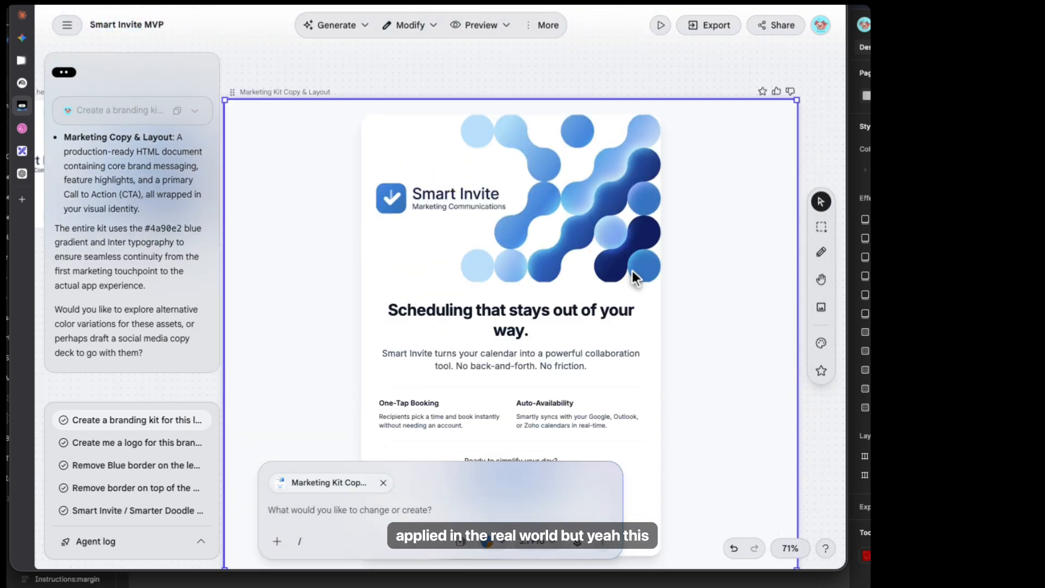
# - Generate mockups with the Marketing Kit command showcasing the Smart Invite logo on a t-shirt and as branding on a bus
pyautogui.scroll(-3, 674, 276)
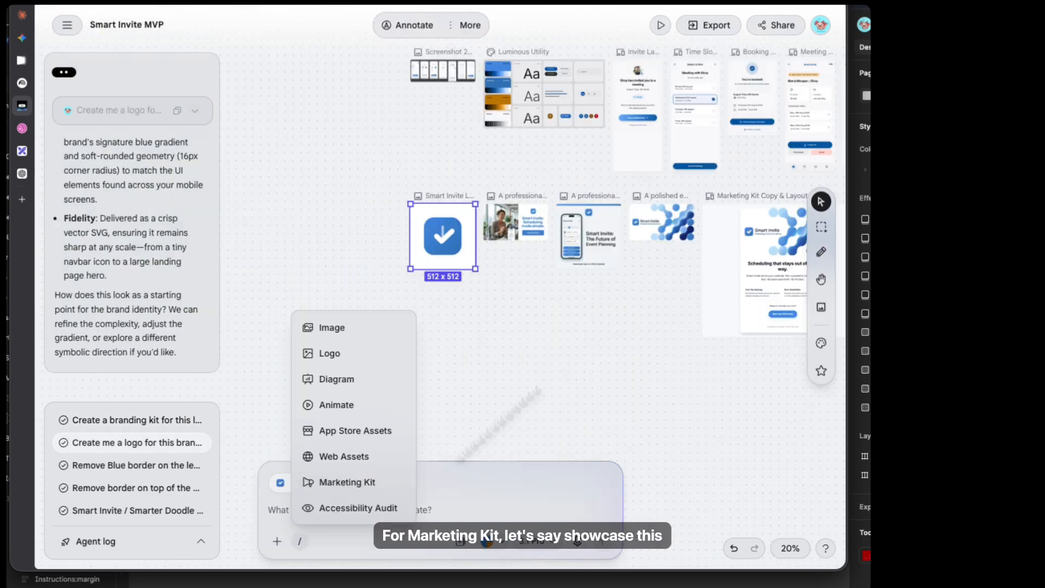
pyautogui.click(350, 480)
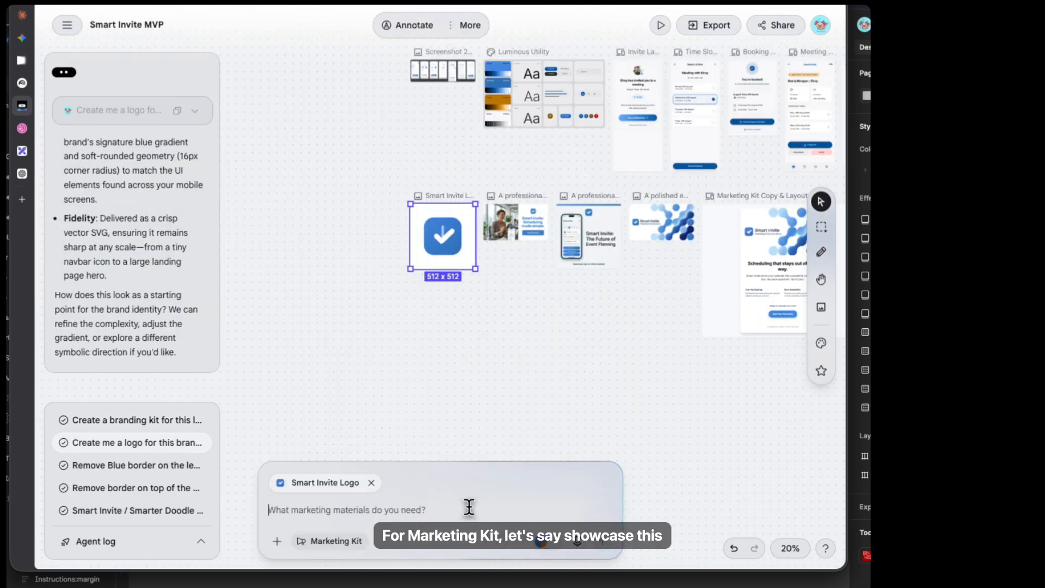
pyautogui.write('Showcase thi')
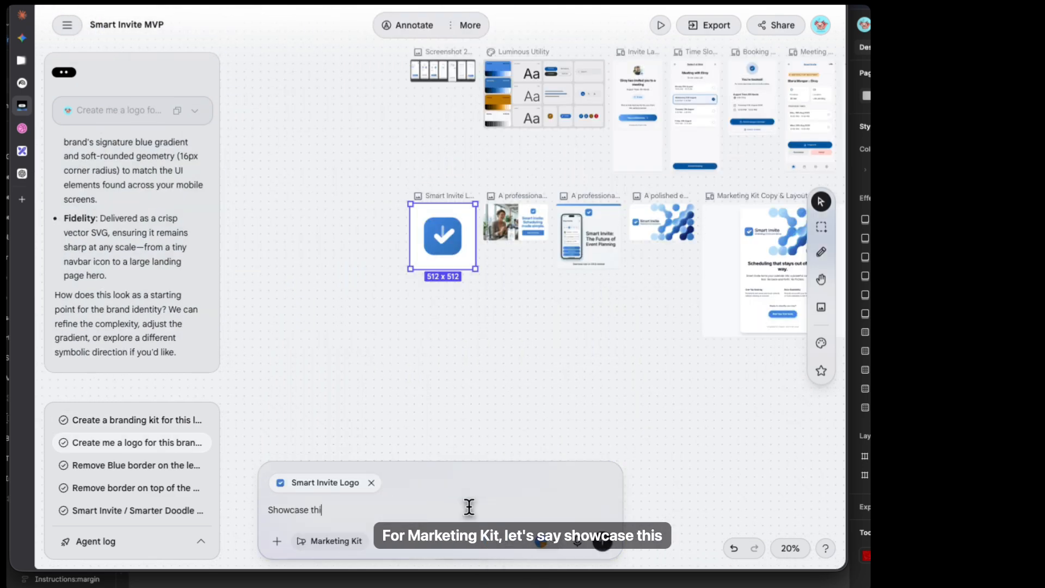
pyautogui.write('s logo on a t-shirt and as')
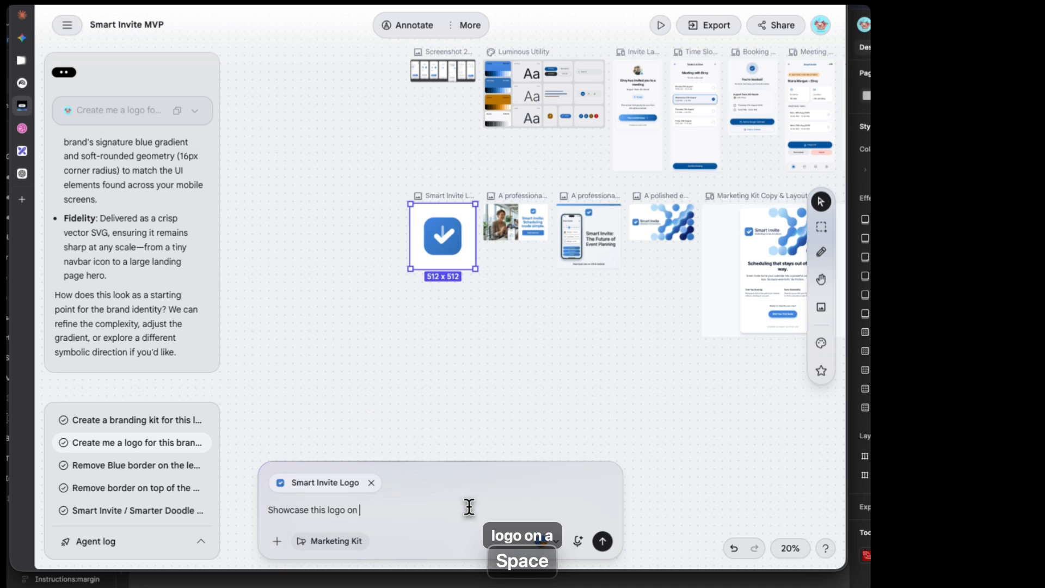
pyautogui.write(' a p')
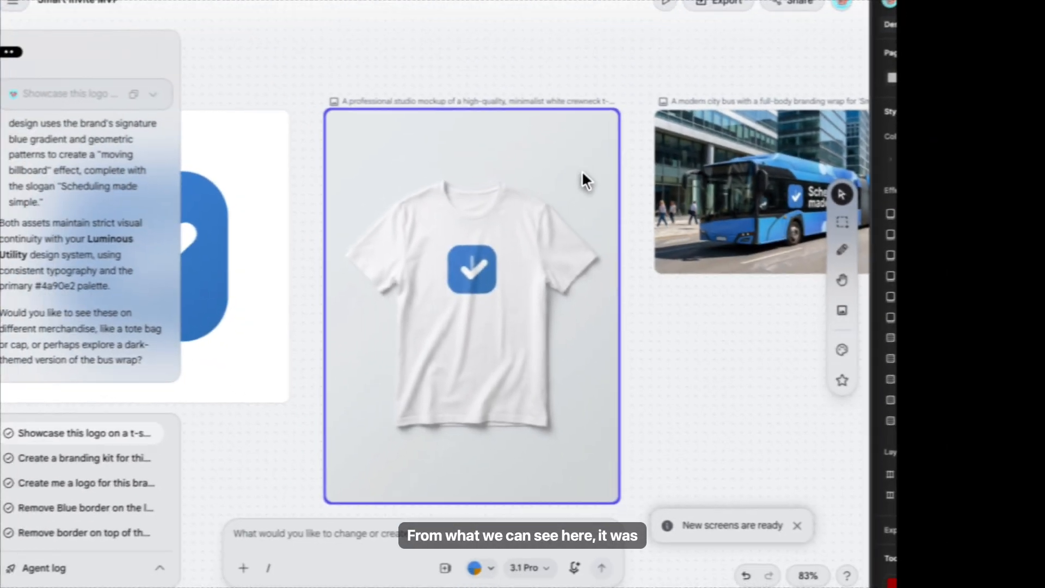
# - Examine the generated t-shirt mockup and the city bus branding mockup of the Smart Invite logo up close
pyautogui.scroll(3, 558, 255)
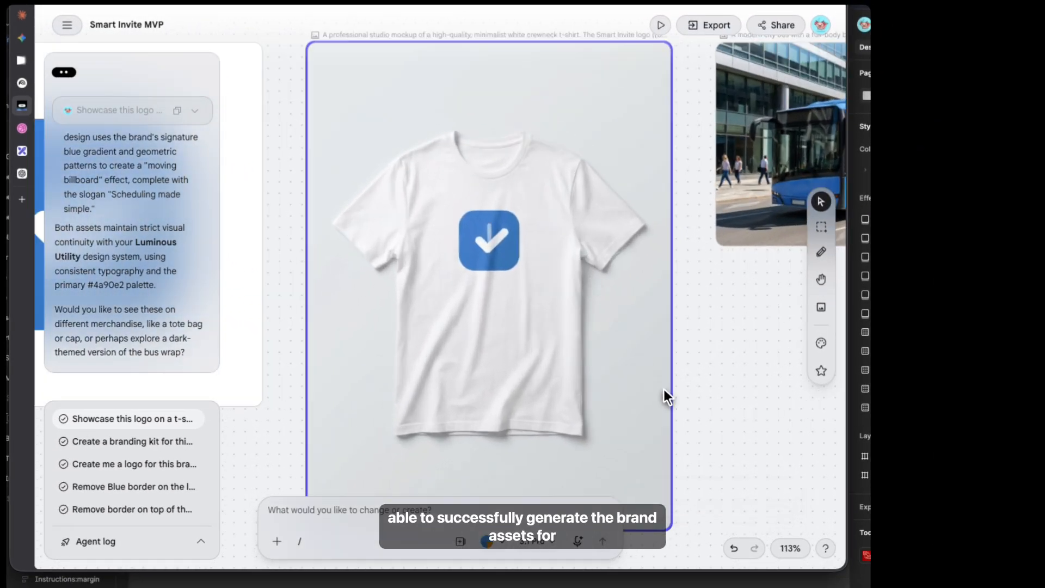
pyautogui.hscroll(5, 634, 317)
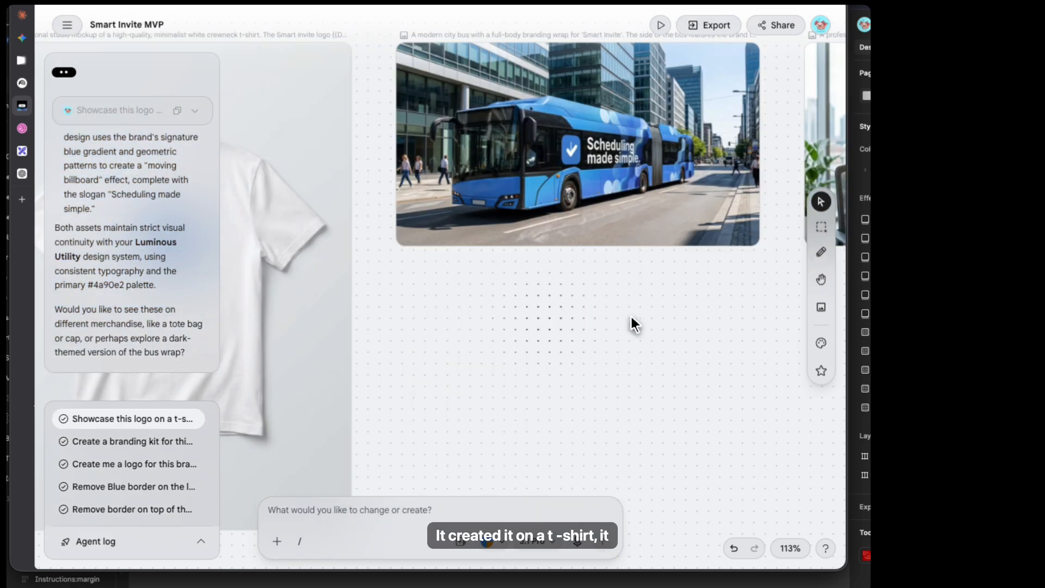
pyautogui.scroll(1, 633, 315)
pyautogui.scroll(4, 699, 159)
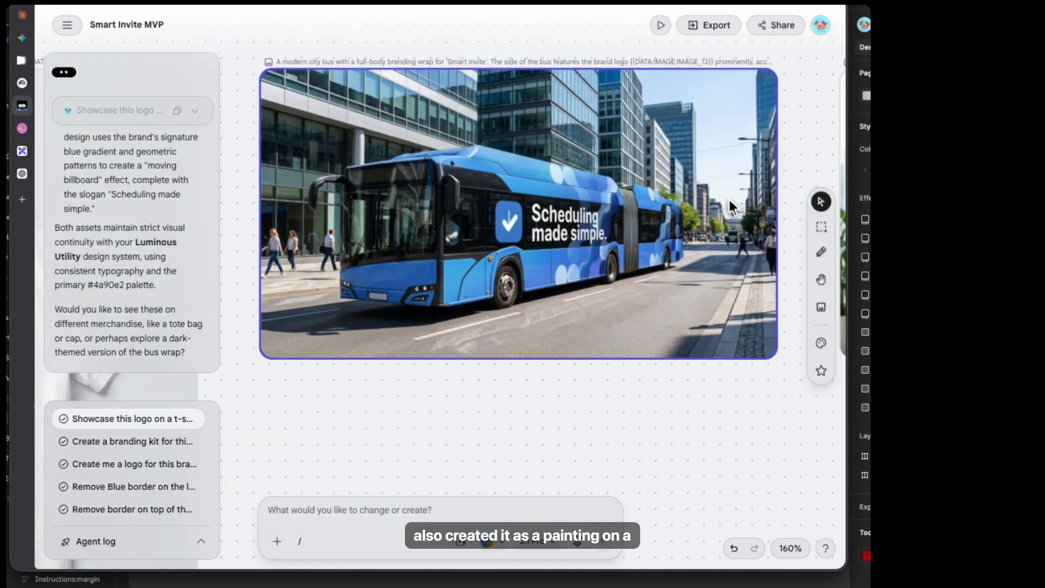
pyautogui.scroll(-1, 639, 242)
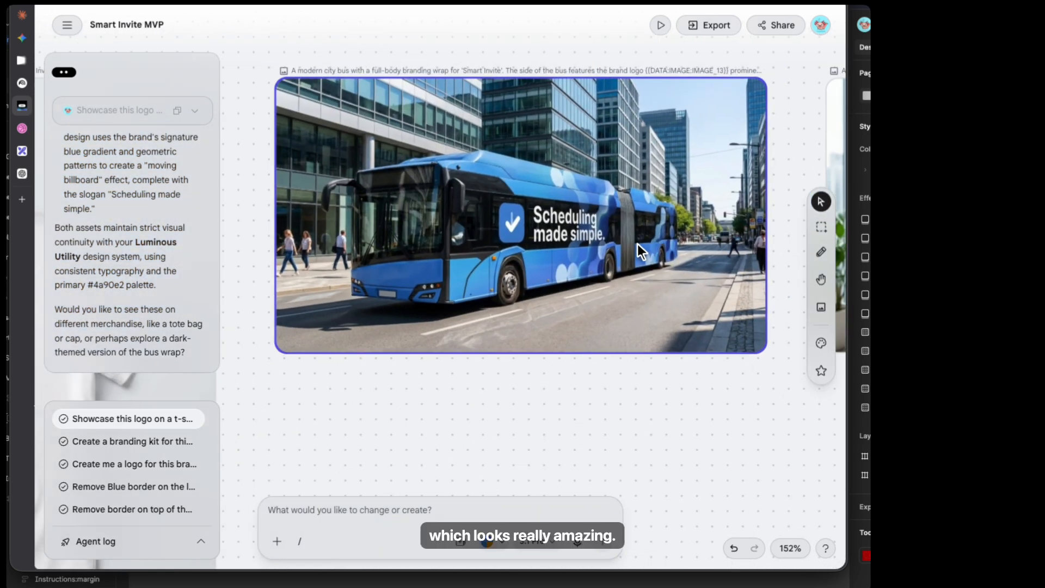
# - Review the whole canvas of Smart Invite screens, the Luminous Utility design system, the logo, the mockups and the marketing kit assets
pyautogui.scroll(-12, 638, 243)
pyautogui.hscroll(10, 708, 269)
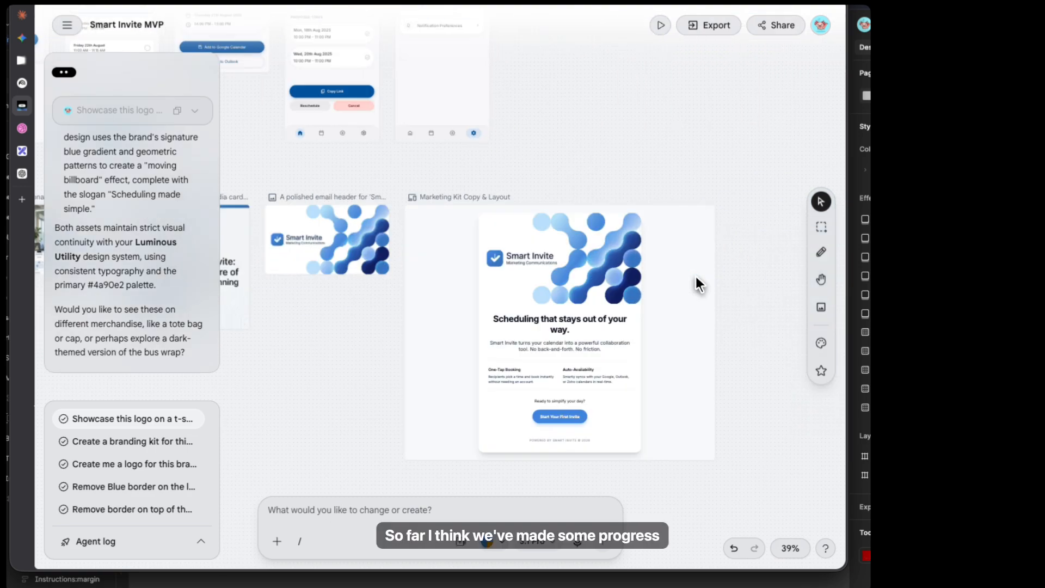
pyautogui.click(695, 276)
pyautogui.scroll(-2, 724, 278)
pyautogui.scroll(-3, 751, 286)
pyautogui.click(507, 322)
pyautogui.scroll(-3, 528, 321)
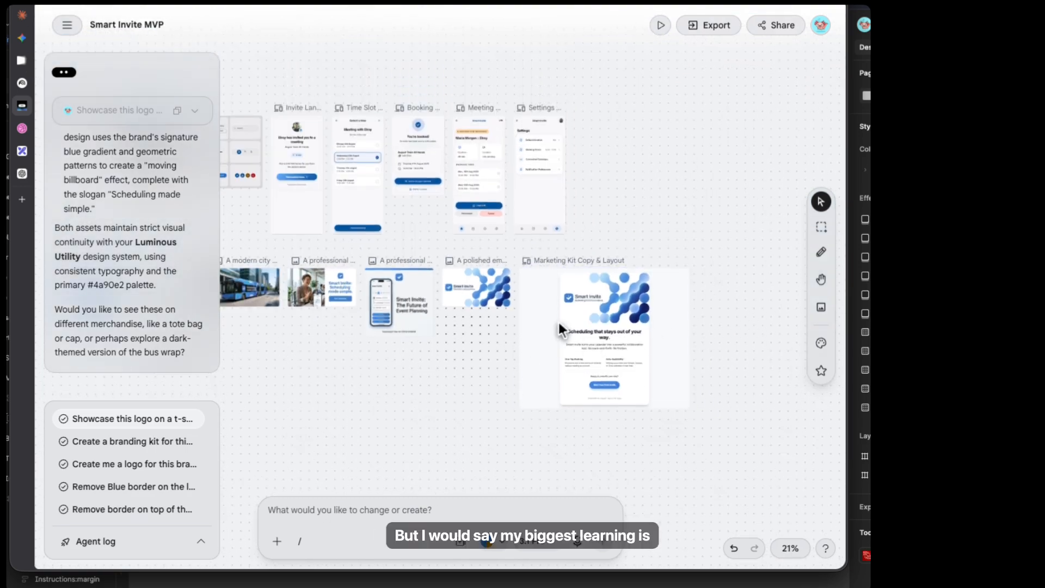
pyautogui.hscroll(-2, 544, 332)
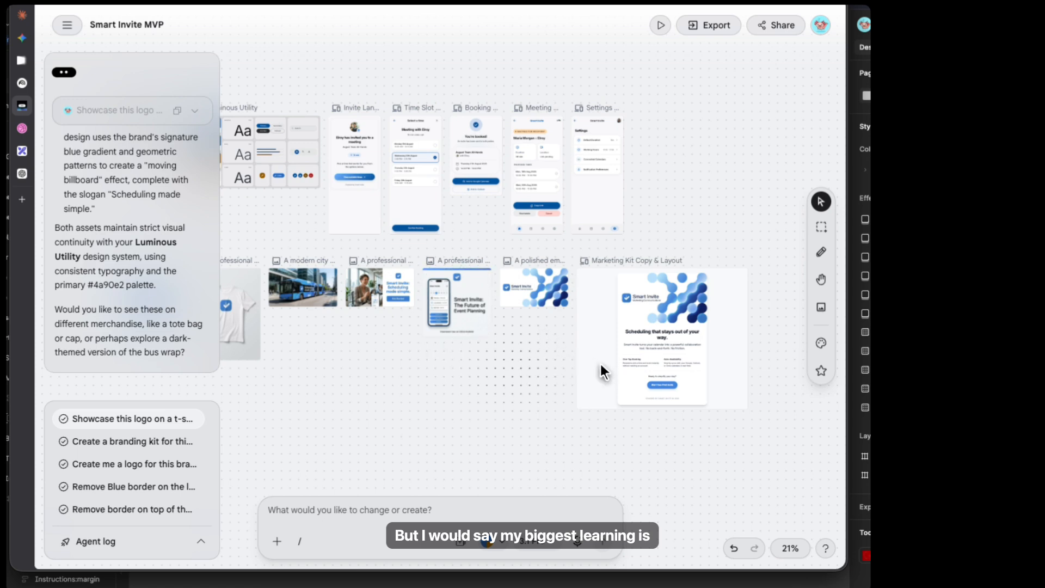
pyautogui.hscroll(-8, 600, 361)
pyautogui.hscroll(3, 600, 364)
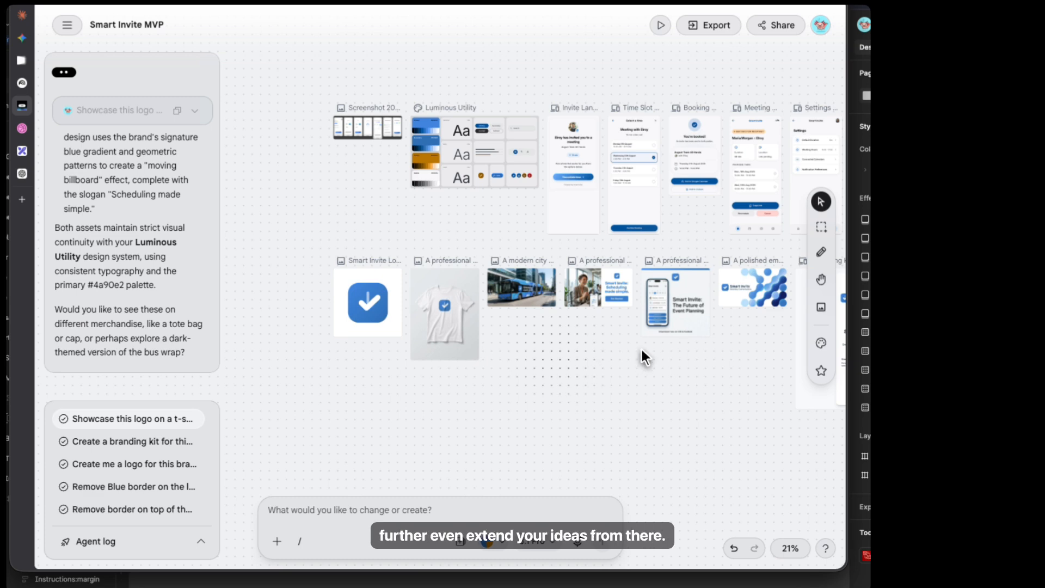
pyautogui.hscroll(3, 644, 342)
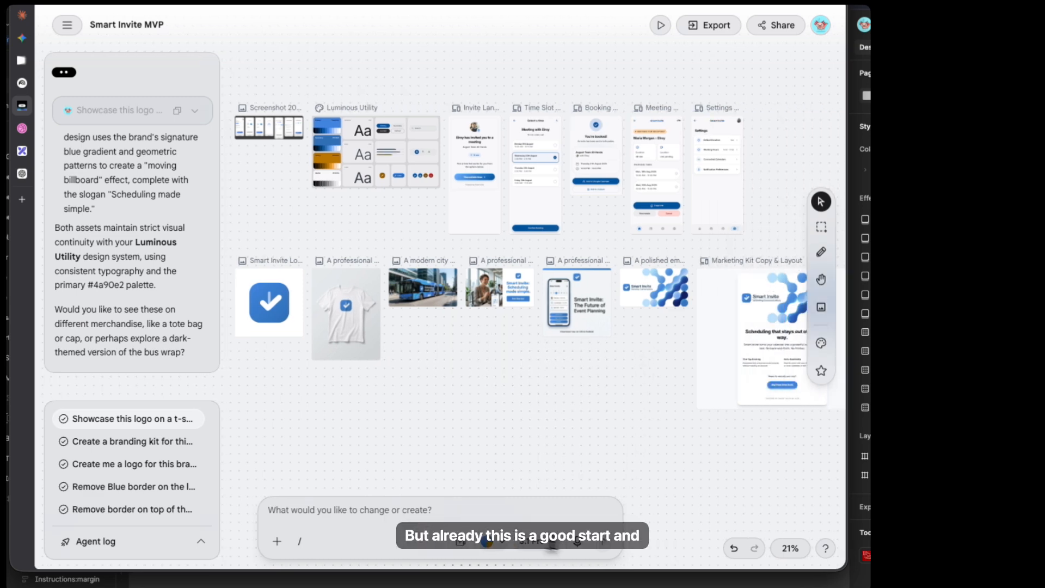